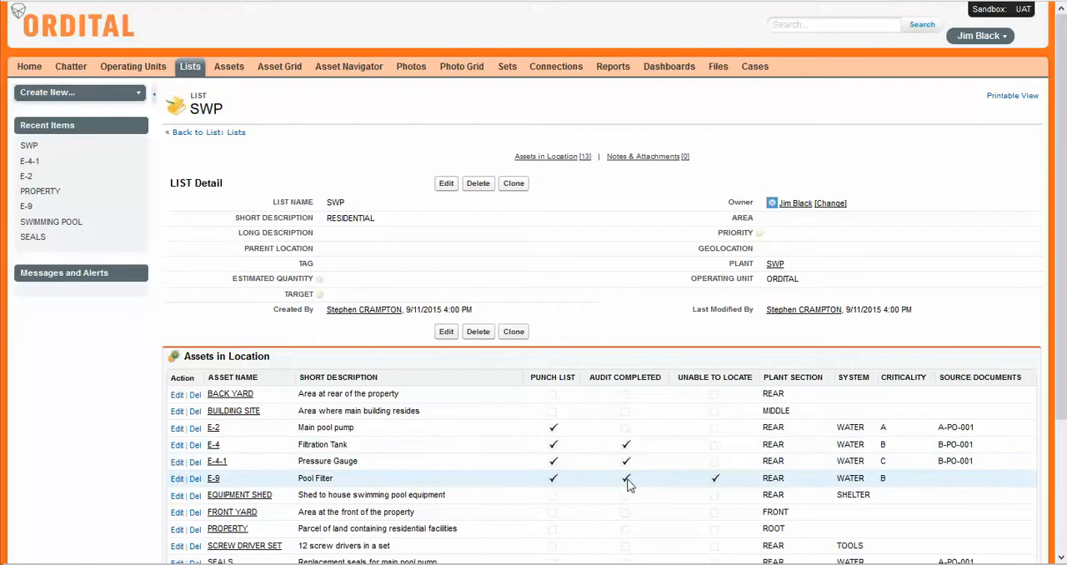
Step: Look over the SWP list's assets, and show the Asset Navigator tree with the ASSETS layout for plant SWP
{"action": "scroll", "coordinate": [624, 486], "scroll_direction": "down", "scroll_amount": 3}
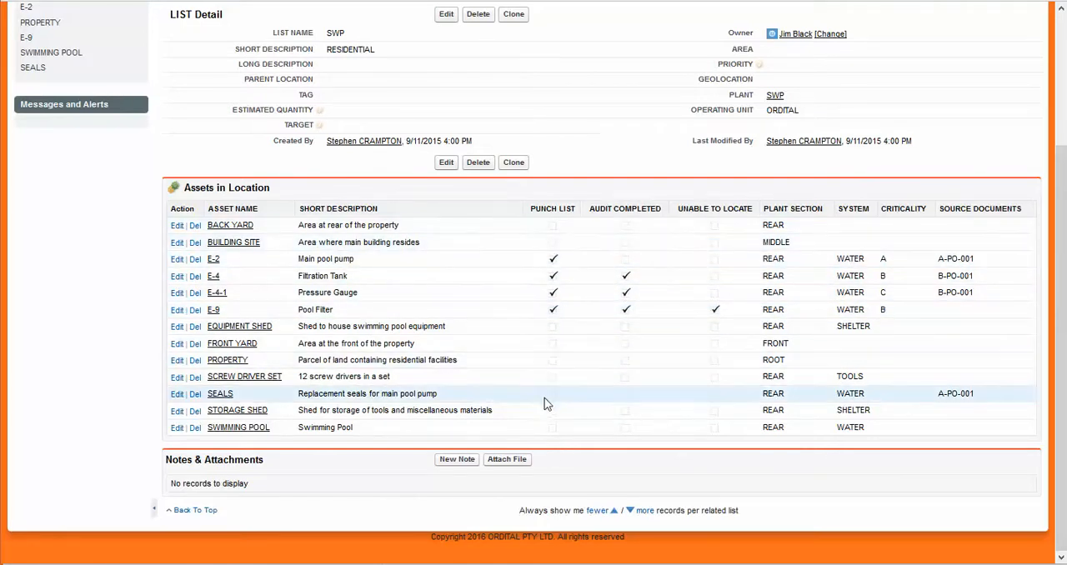
{"action": "scroll", "coordinate": [546, 406], "scroll_direction": "up", "scroll_amount": 3}
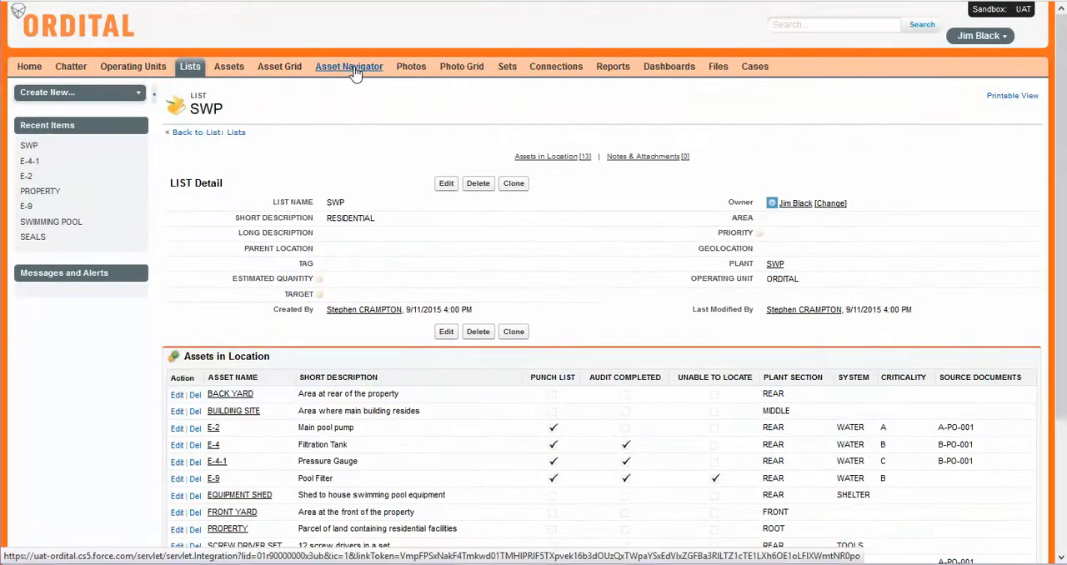
{"action": "left_click", "coordinate": [353, 73]}
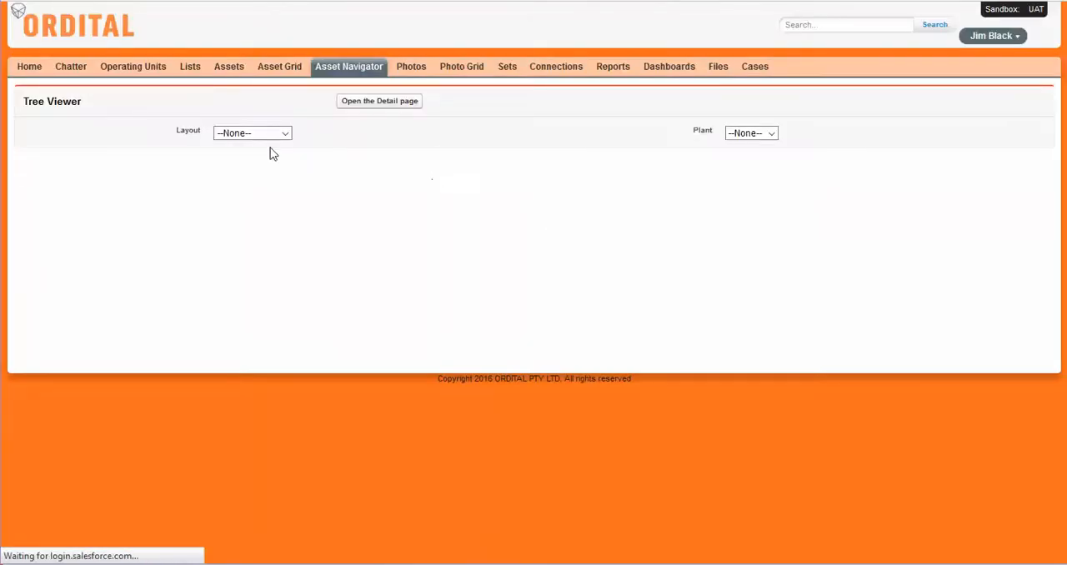
{"action": "left_click", "coordinate": [255, 134]}
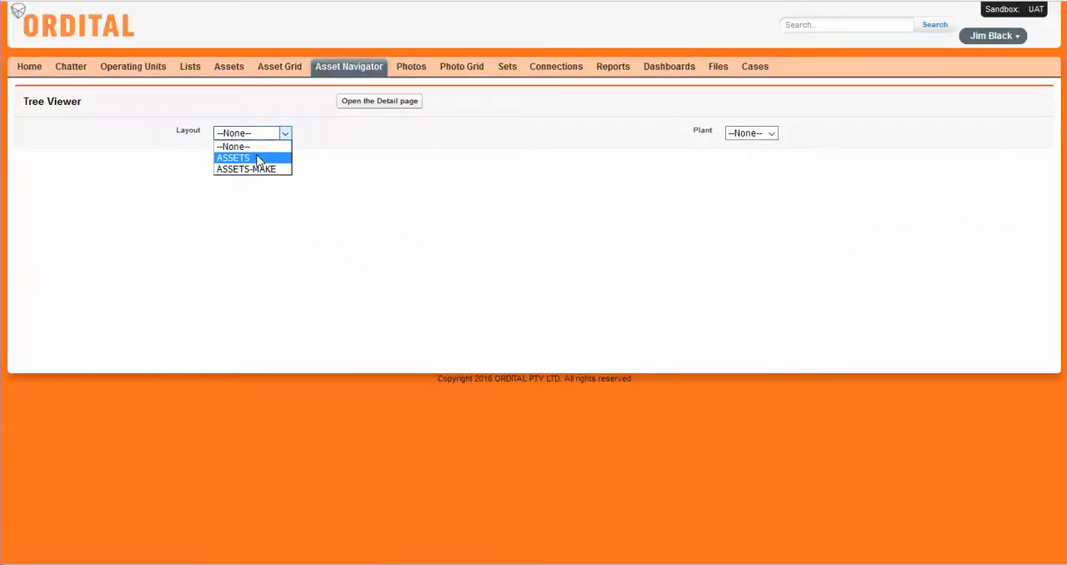
{"action": "left_click", "coordinate": [257, 158]}
{"action": "left_click", "coordinate": [768, 138]}
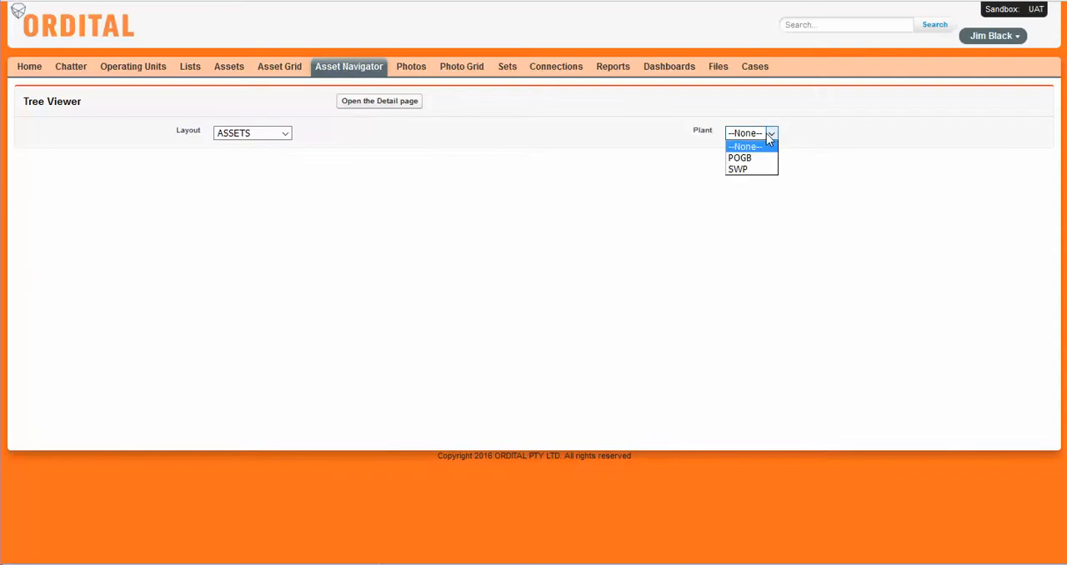
{"action": "left_click", "coordinate": [752, 170]}
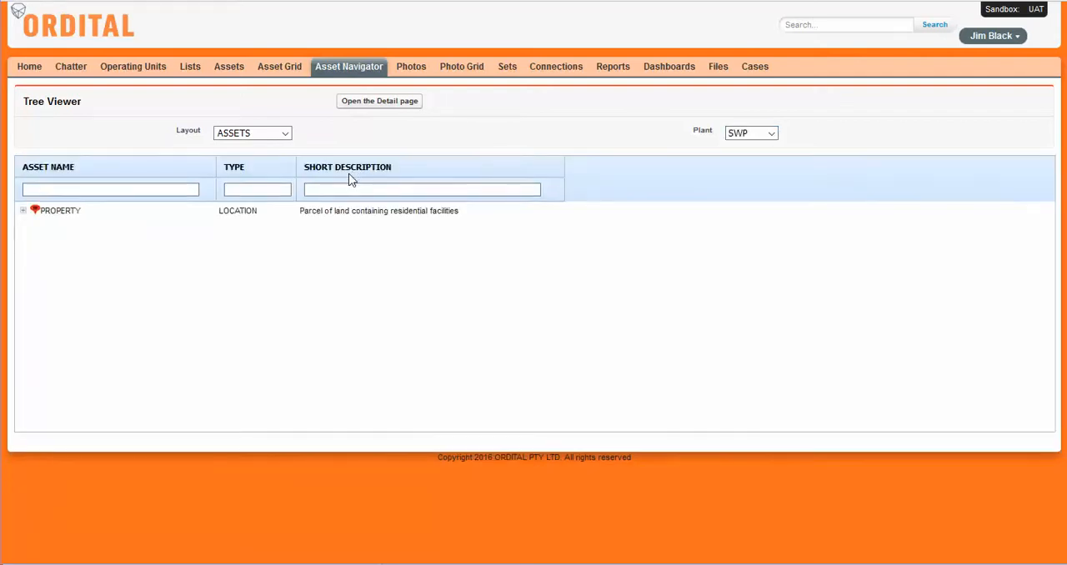
Step: Expand PROPERTY, BACK YARD, EQUIPMENT SHED and E-4 in the asset tree, sorted by asset name
{"action": "left_click", "coordinate": [23, 211]}
{"action": "left_click", "coordinate": [58, 171]}
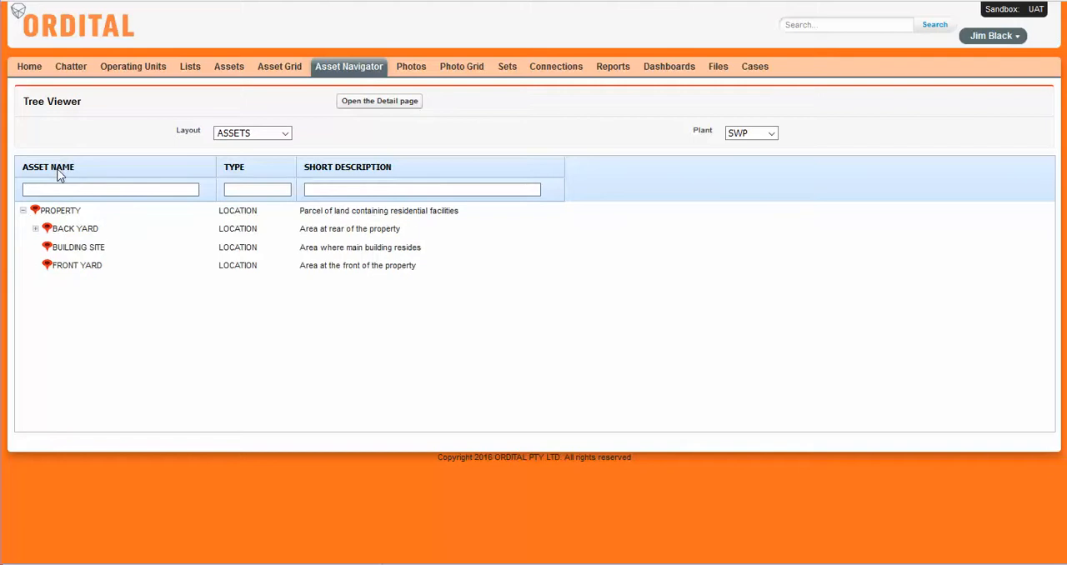
{"action": "left_click", "coordinate": [35, 229]}
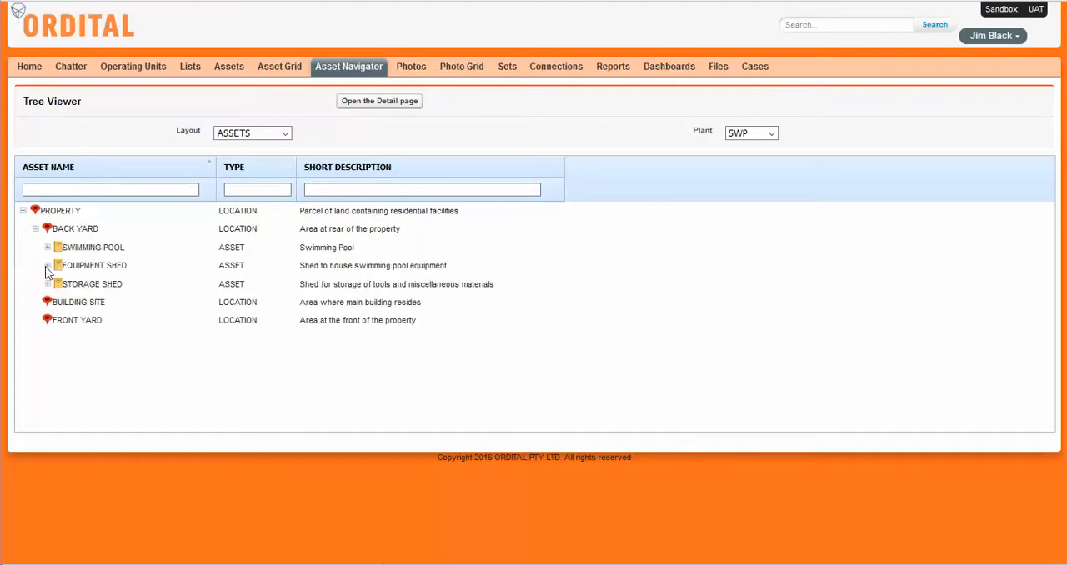
{"action": "left_click", "coordinate": [47, 265]}
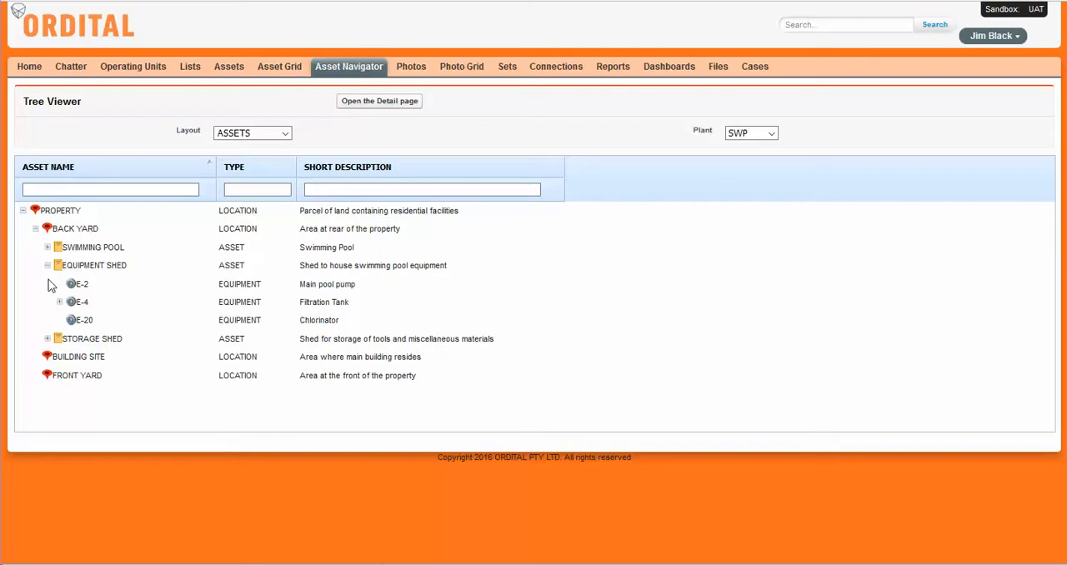
{"action": "left_click", "coordinate": [92, 165]}
{"action": "left_click", "coordinate": [92, 167]}
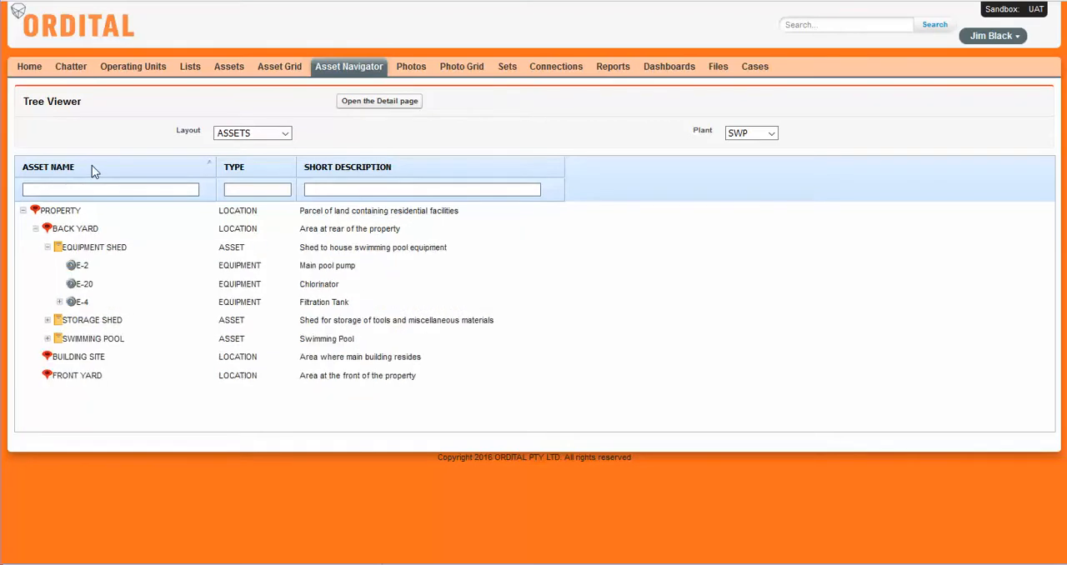
{"action": "left_click", "coordinate": [59, 302]}
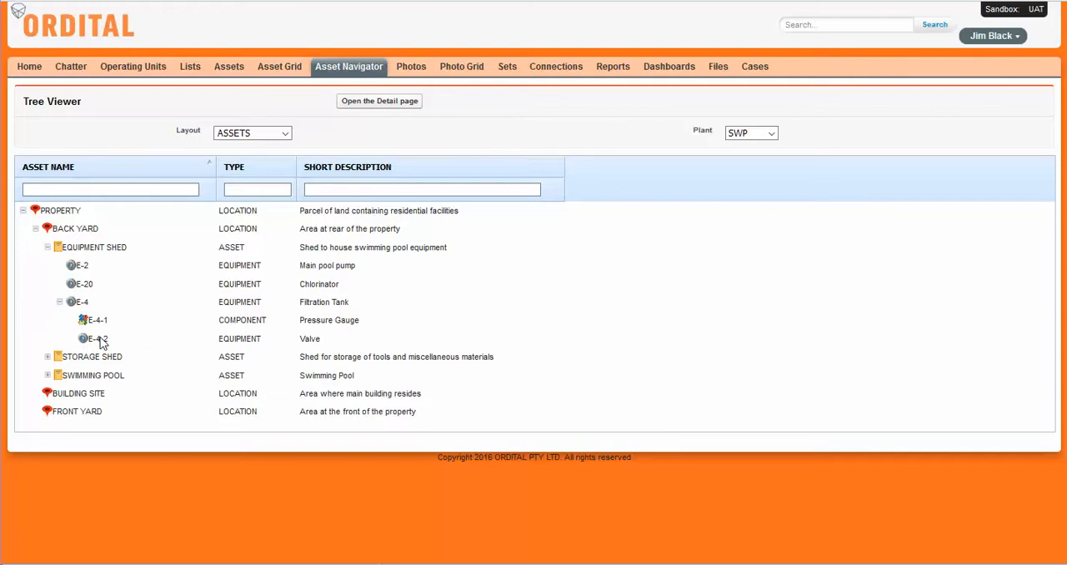
Step: Open the detail page of valve E-4-2, set its type to COMPONENT and save the record
{"action": "left_click", "coordinate": [99, 341]}
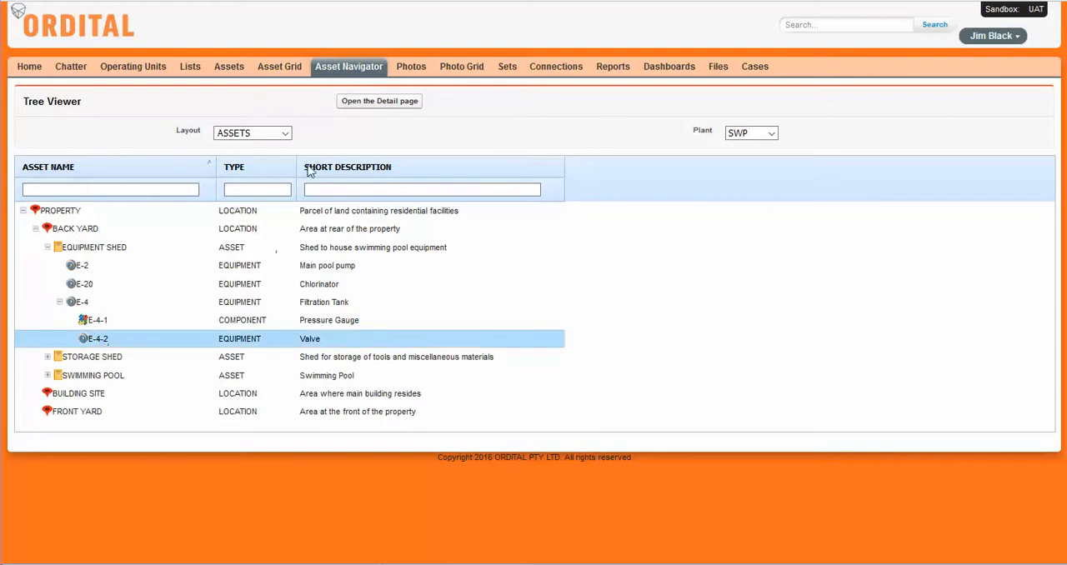
{"action": "left_click", "coordinate": [377, 106]}
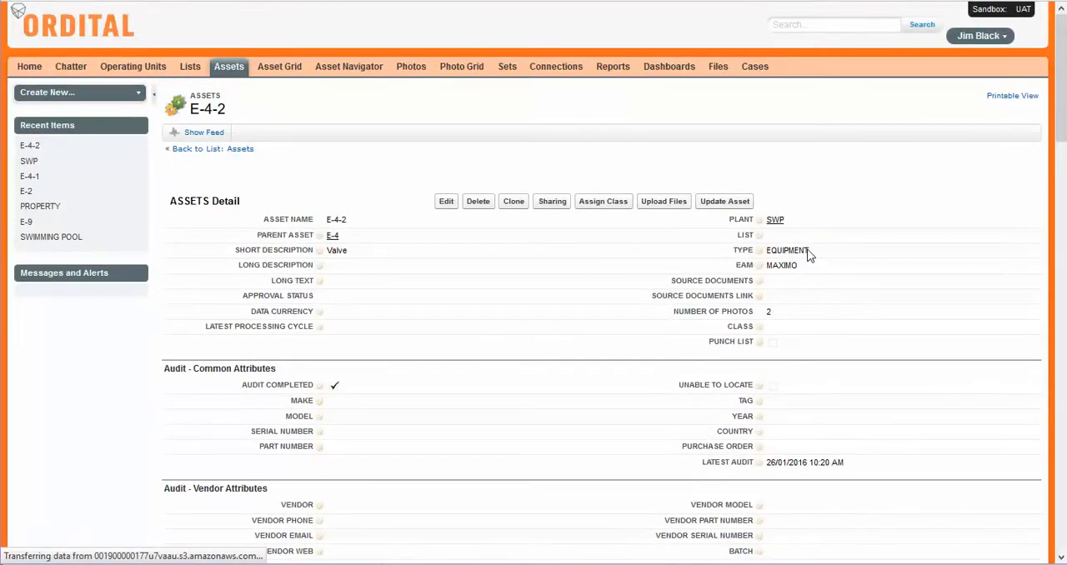
{"action": "double_click", "coordinate": [806, 252]}
{"action": "double_click", "coordinate": [801, 251]}
{"action": "scroll", "coordinate": [786, 293], "scroll_direction": "down", "scroll_amount": 1}
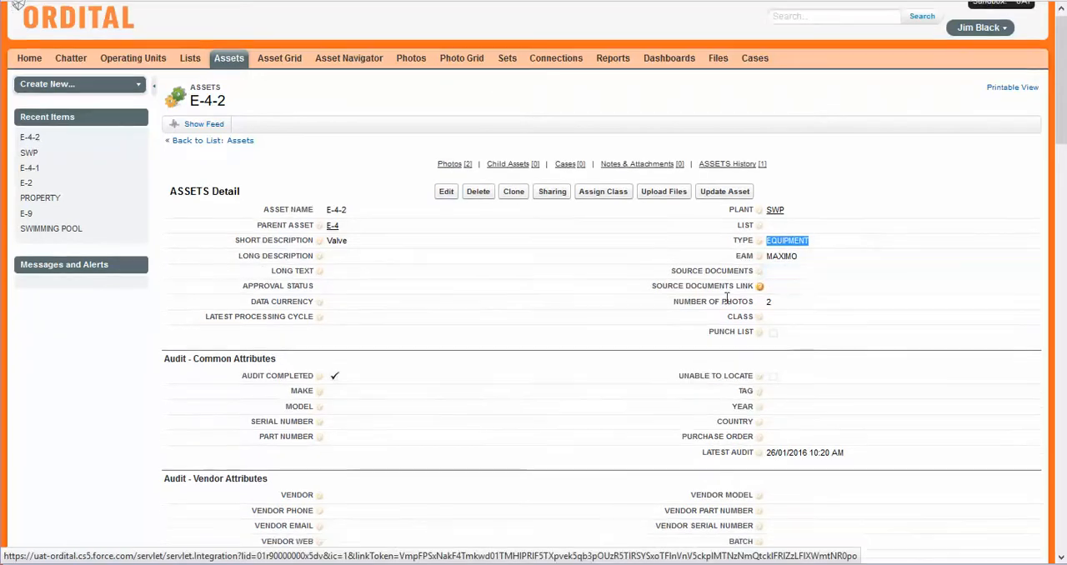
{"action": "double_click", "coordinate": [804, 182]}
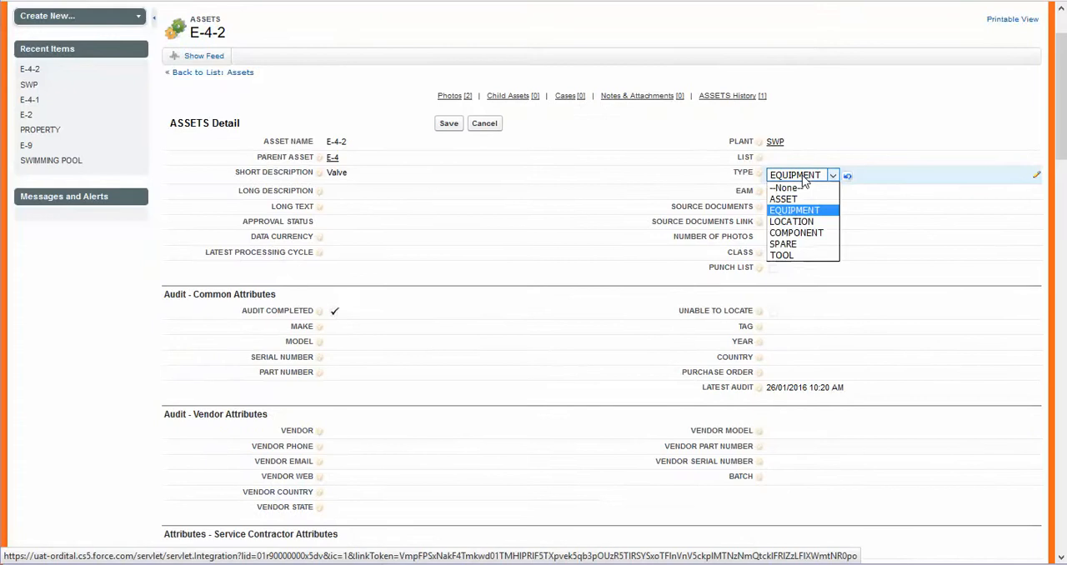
{"action": "left_click", "coordinate": [796, 233]}
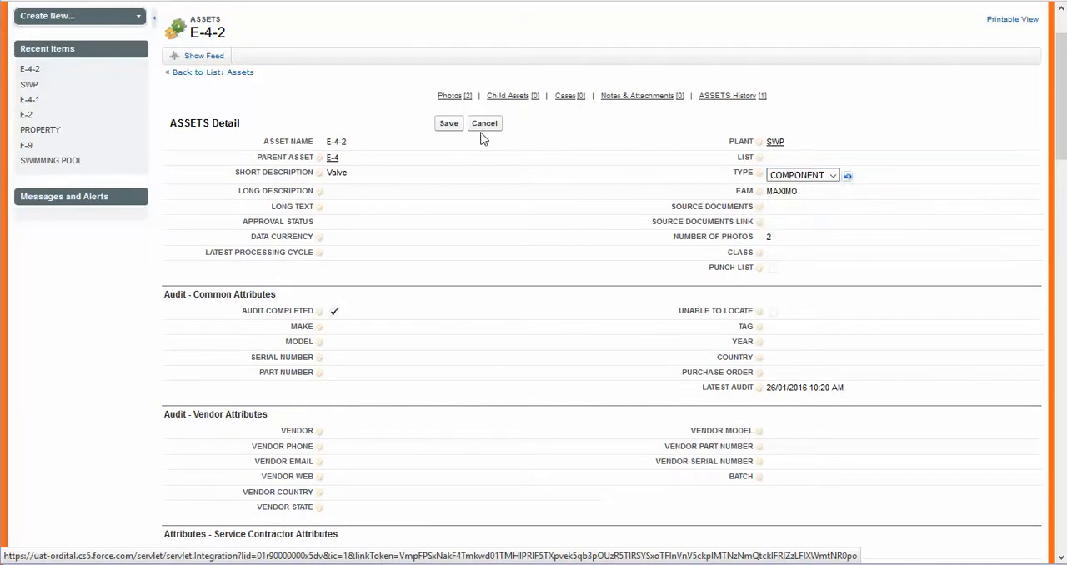
{"action": "left_click", "coordinate": [448, 124]}
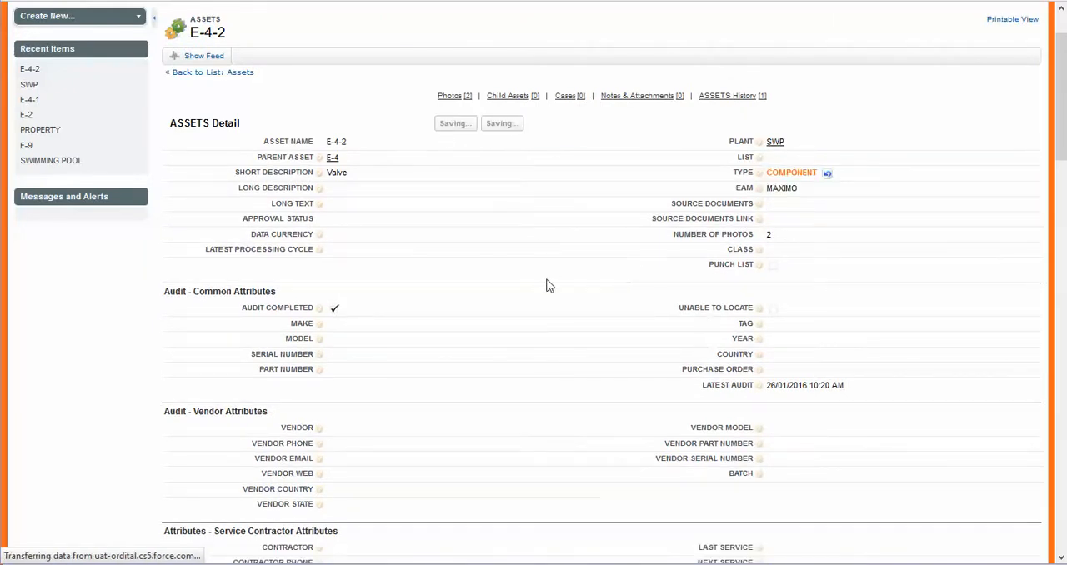
{"action": "scroll", "coordinate": [549, 286], "scroll_direction": "down", "scroll_amount": 10}
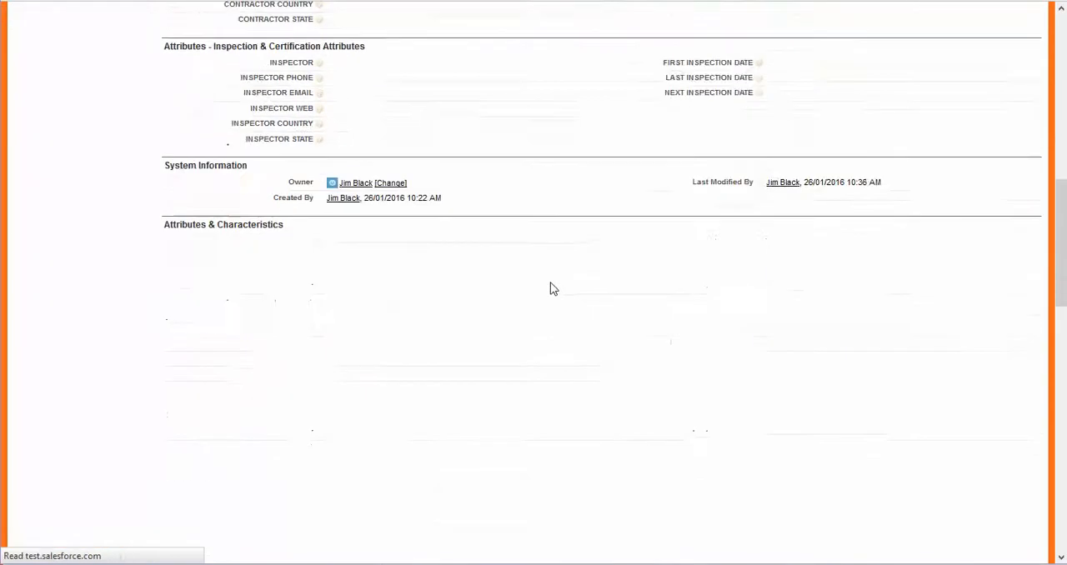
{"action": "scroll", "coordinate": [550, 289], "scroll_direction": "down", "scroll_amount": 6}
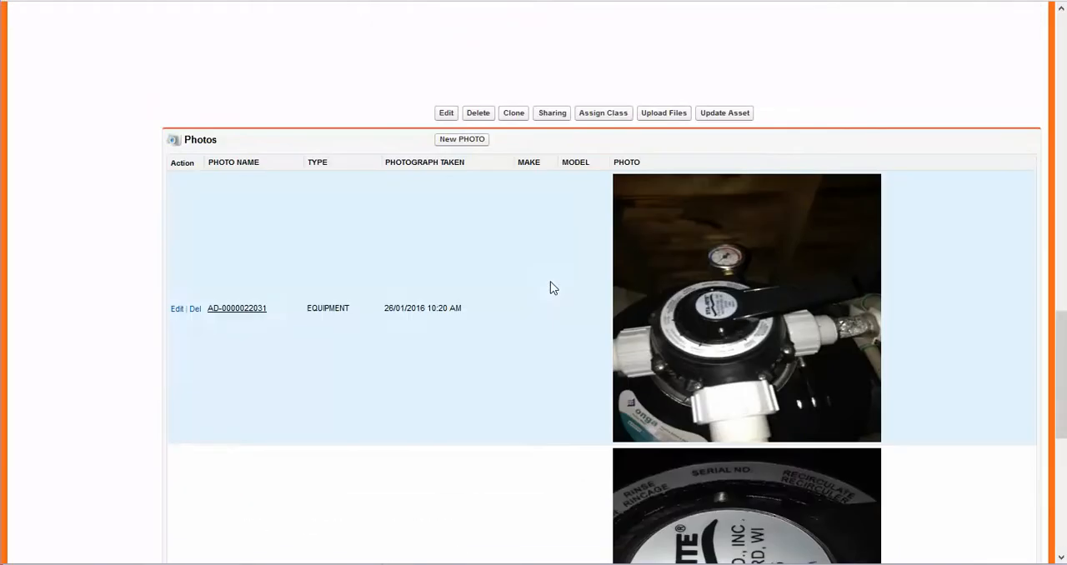
{"action": "scroll", "coordinate": [550, 289], "scroll_direction": "down", "scroll_amount": 2}
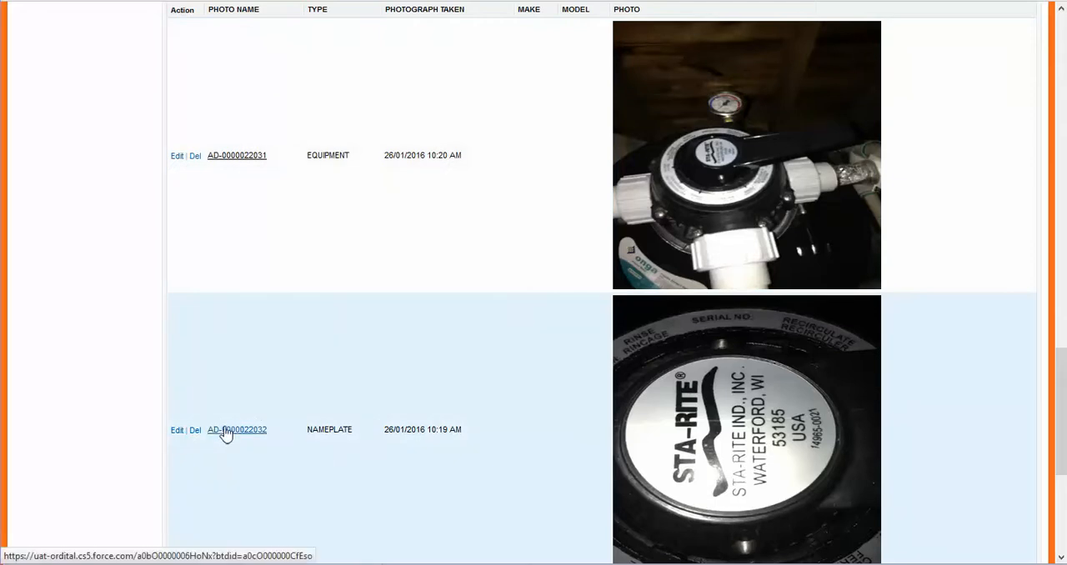
{"action": "left_click", "coordinate": [233, 435]}
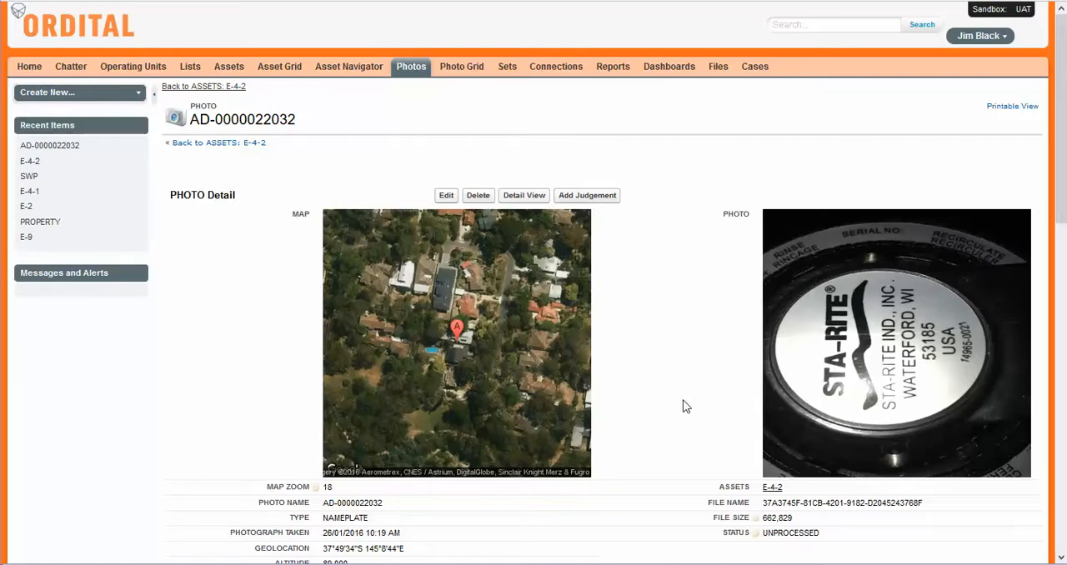
{"action": "scroll", "coordinate": [685, 406], "scroll_direction": "down", "scroll_amount": 2}
{"action": "scroll", "coordinate": [686, 404], "scroll_direction": "up", "scroll_amount": 2}
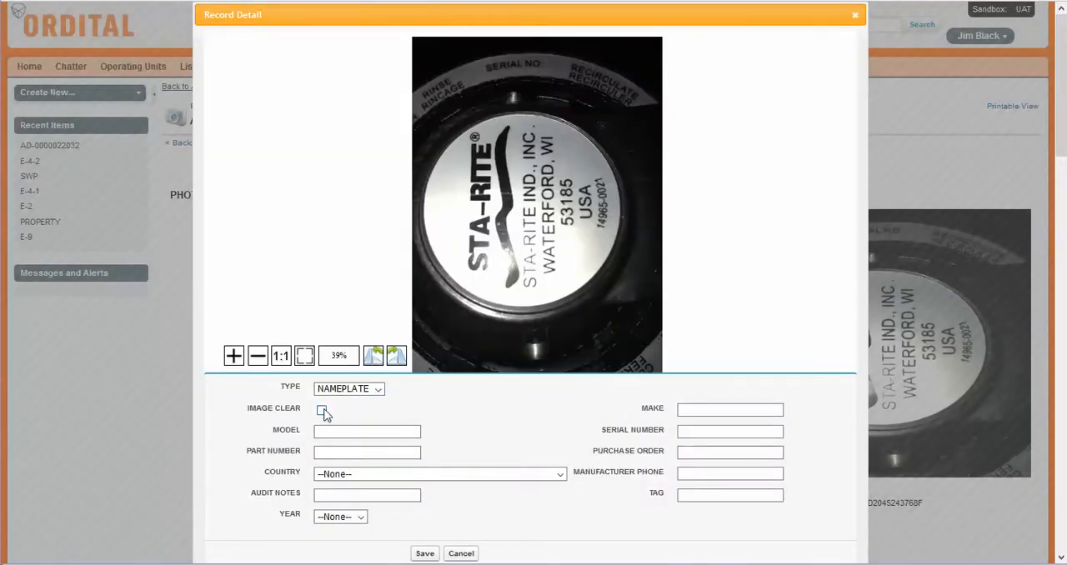
Step: Save a judgement for the nameplate photo with the image marked clear, make STA-RITE IND., INC. and country UNITED STATES
{"action": "left_click", "coordinate": [711, 410]}
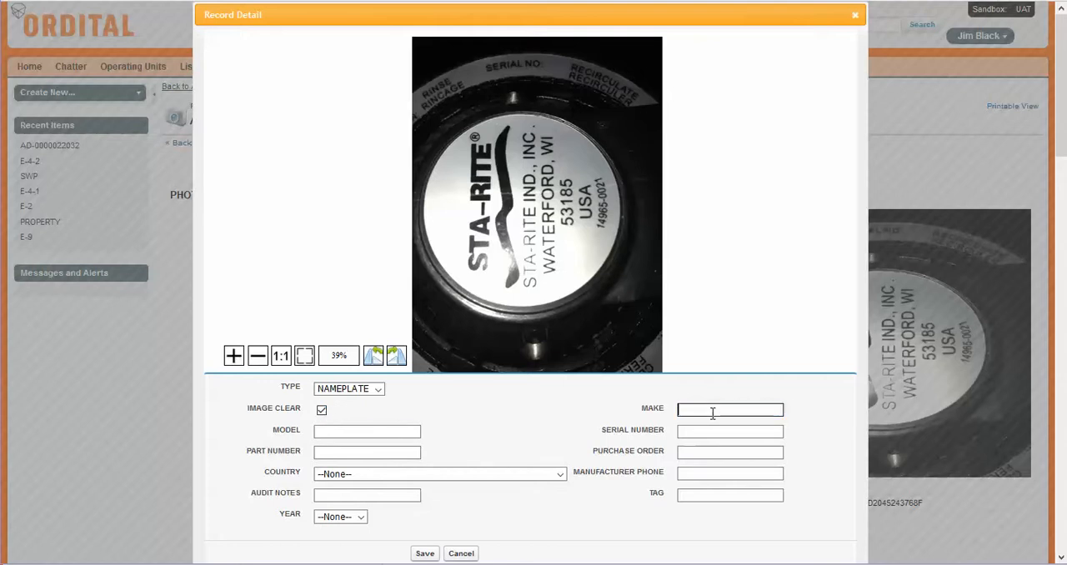
{"action": "type", "text": "S"}
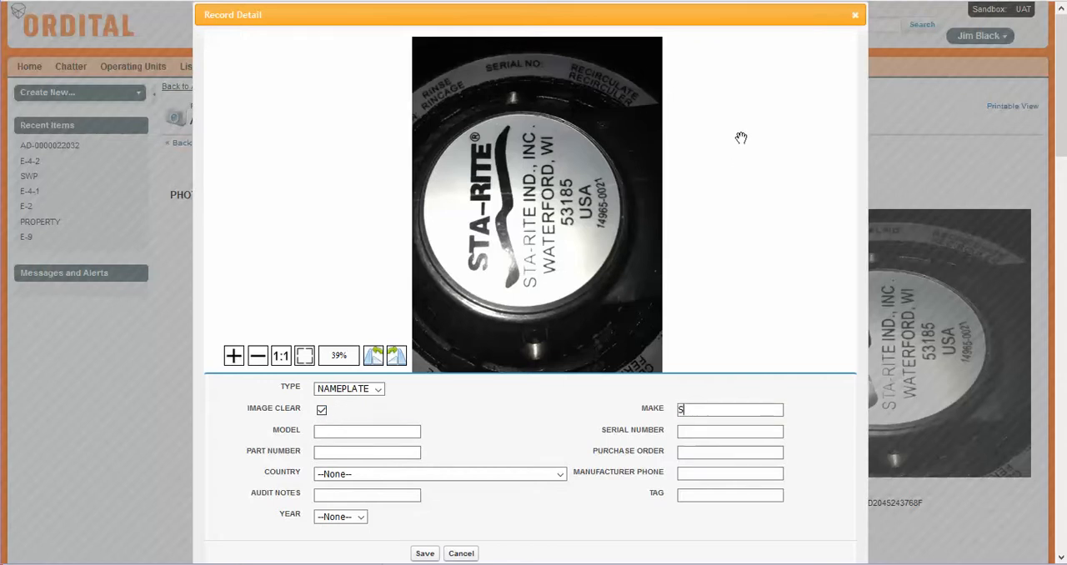
{"action": "type", "text": "TA-RITE IND., INC."}
{"action": "left_click", "coordinate": [433, 474]}
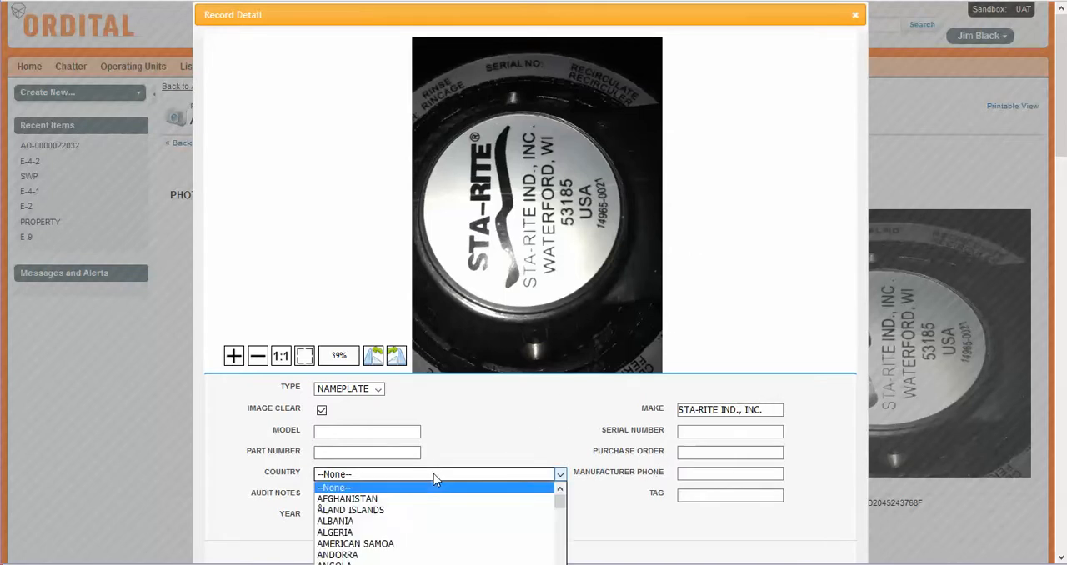
{"action": "type", "text": "un"}
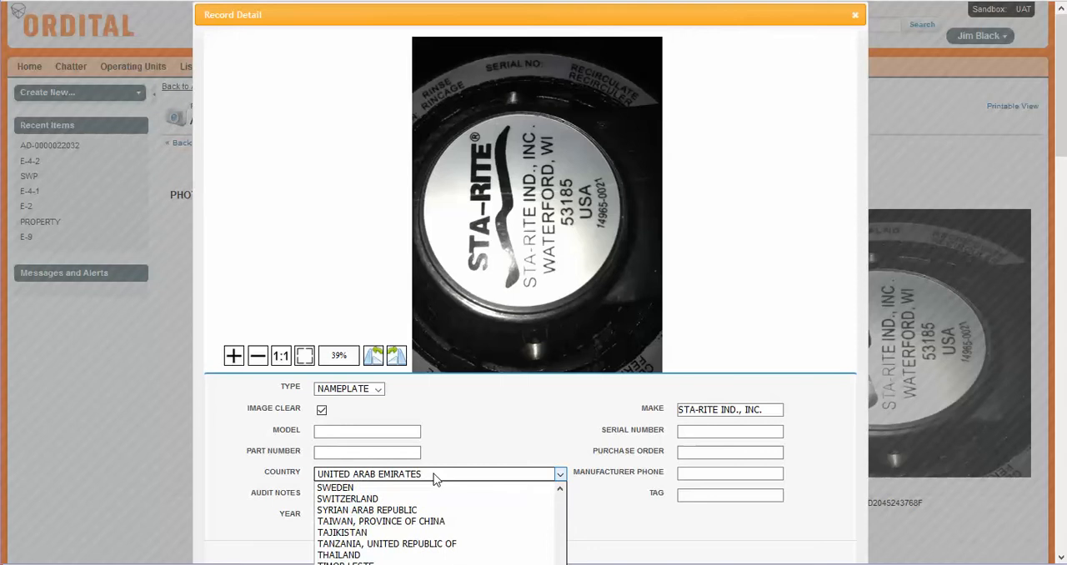
{"action": "key", "text": "Down"}
{"action": "key", "text": "Down"}
{"action": "key", "text": "Tab"}
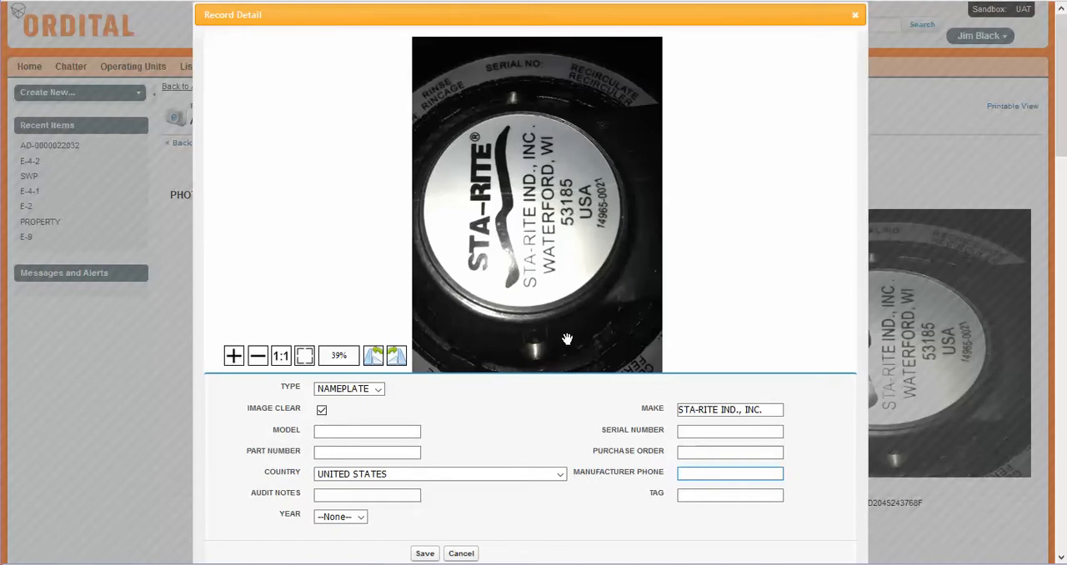
{"action": "left_click", "coordinate": [425, 555]}
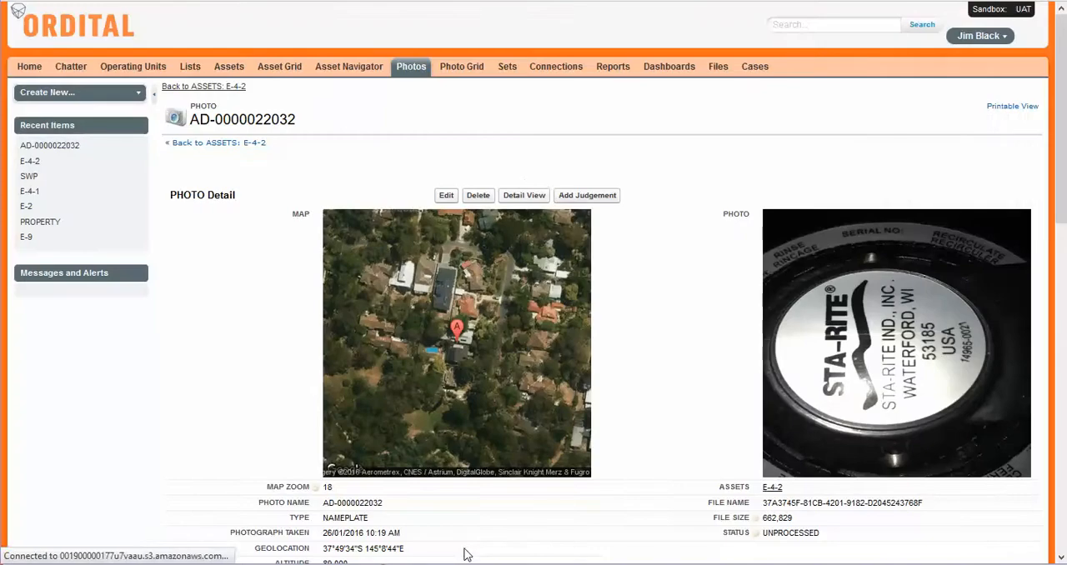
Step: Accept TRUE for image clear, make STA-RITE IND., INC. and country UNITED STATES in the photo's detail view, and close it
{"action": "left_click", "coordinate": [526, 197]}
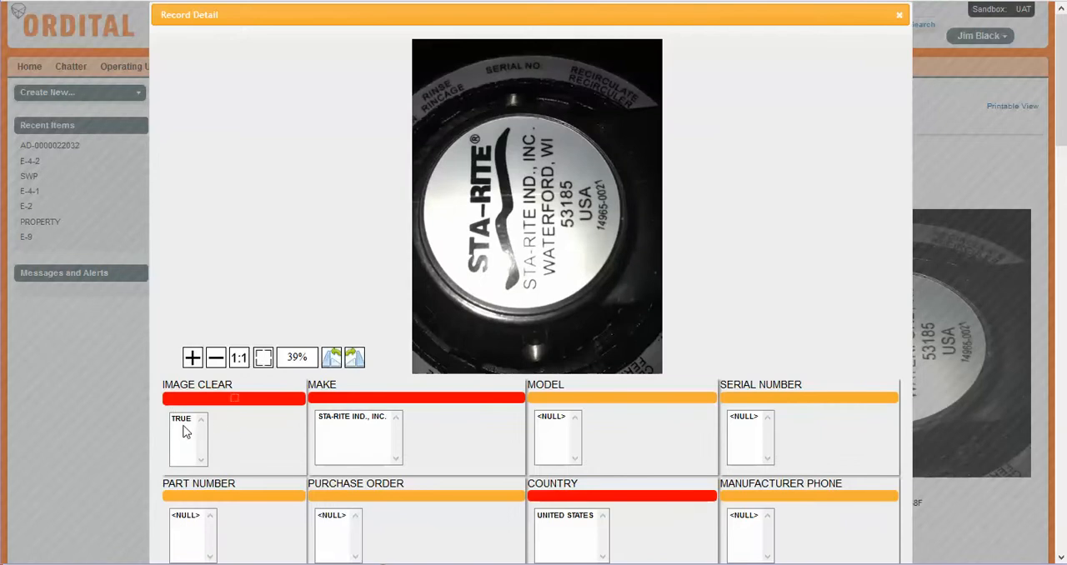
{"action": "left_click", "coordinate": [184, 423]}
{"action": "left_click", "coordinate": [356, 420]}
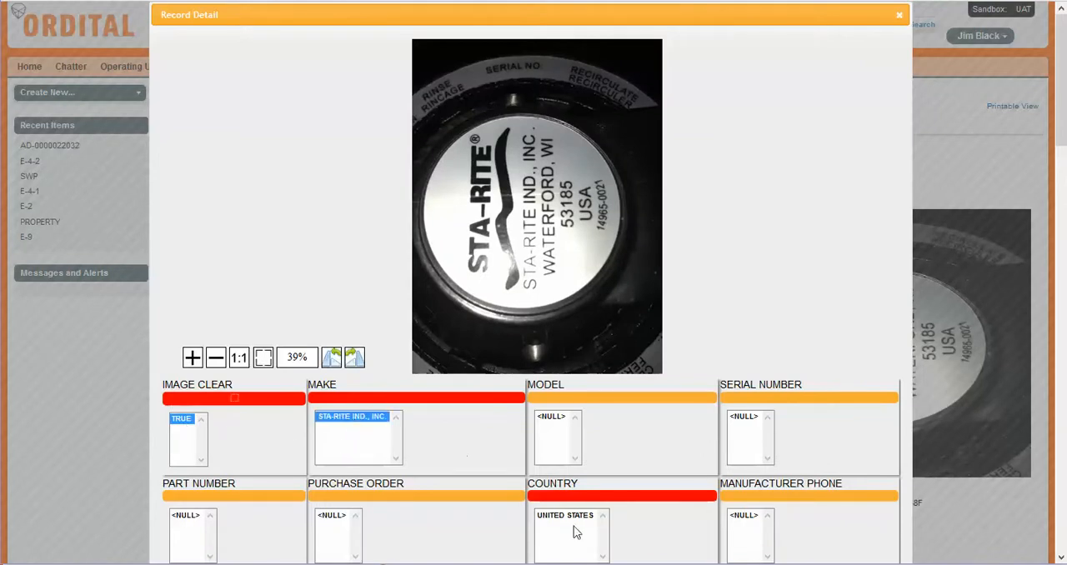
{"action": "left_click", "coordinate": [580, 516]}
{"action": "scroll", "coordinate": [584, 509], "scroll_direction": "down", "scroll_amount": 2}
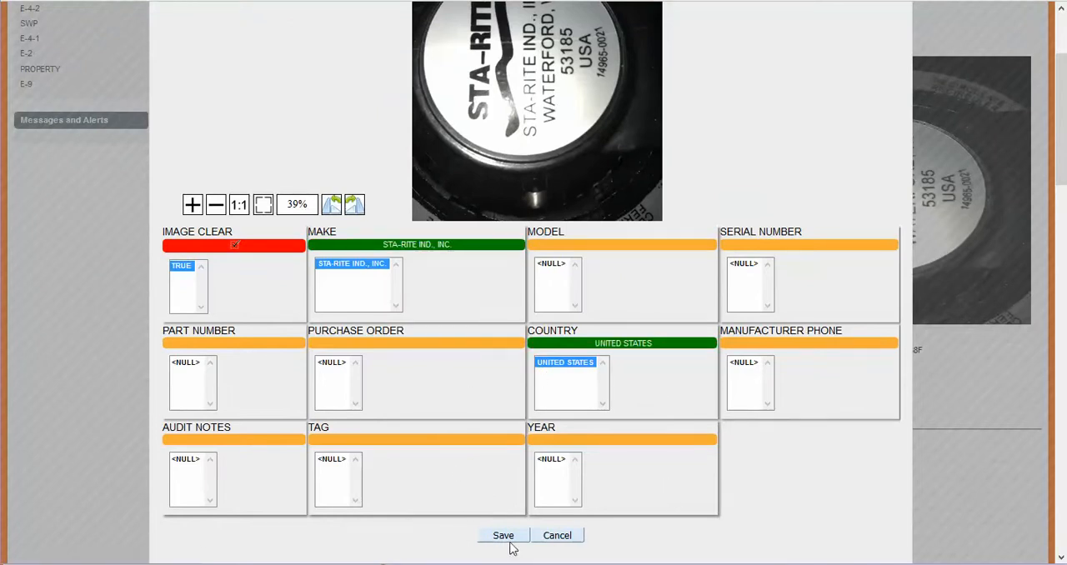
{"action": "left_click", "coordinate": [578, 535]}
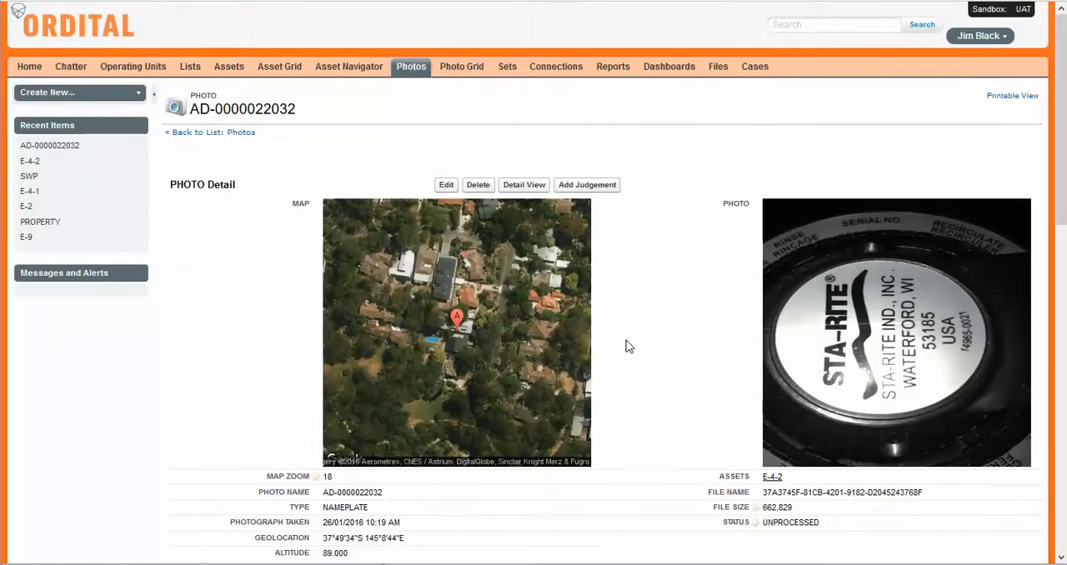
Step: Review the nameplate photo's common attributes and their ratios, and return to its linked asset field
{"action": "scroll", "coordinate": [626, 345], "scroll_direction": "down", "scroll_amount": 3}
{"action": "scroll", "coordinate": [628, 356], "scroll_direction": "down", "scroll_amount": 2}
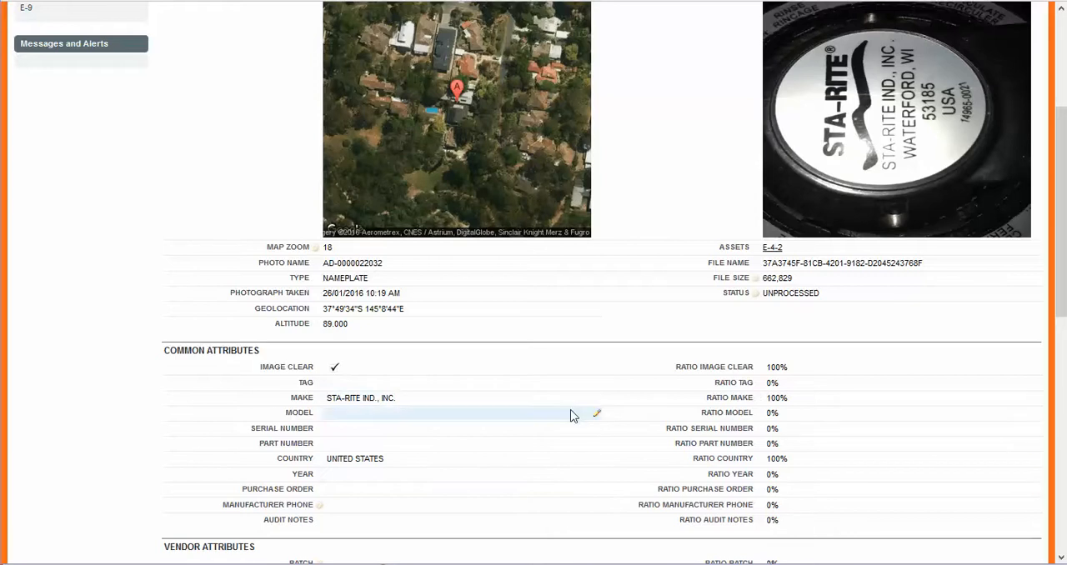
{"action": "scroll", "coordinate": [524, 489], "scroll_direction": "up", "scroll_amount": 1}
{"action": "scroll", "coordinate": [523, 488], "scroll_direction": "up", "scroll_amount": 3}
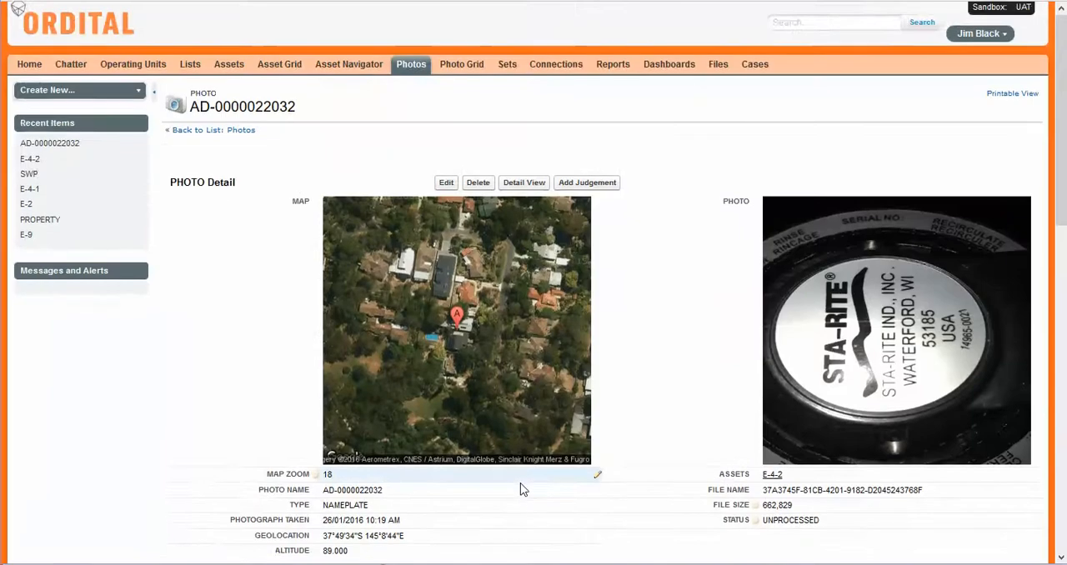
{"action": "scroll", "coordinate": [523, 488], "scroll_direction": "down", "scroll_amount": 1}
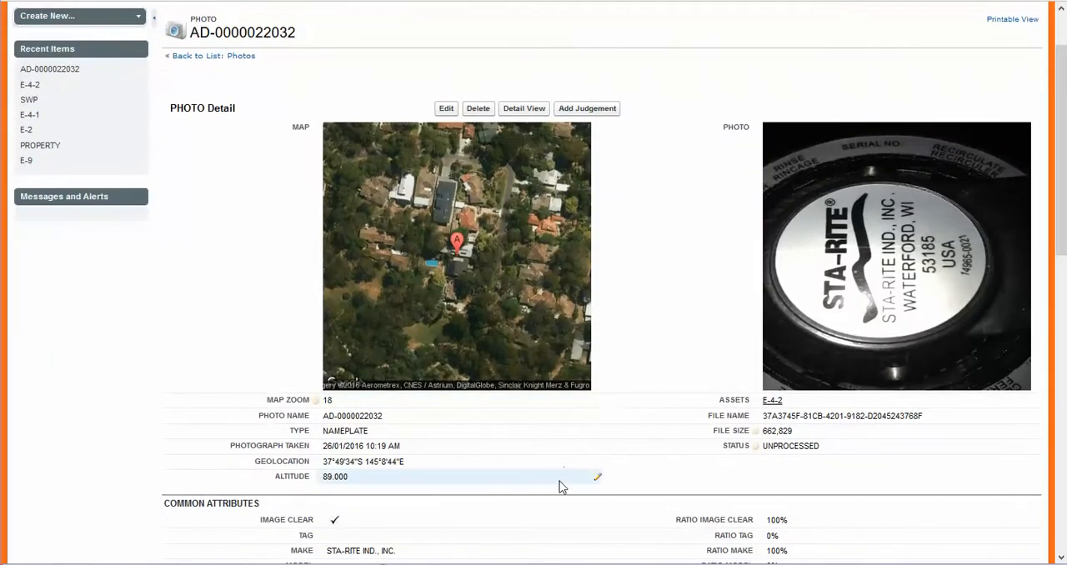
Step: Open asset E-4-2 and run Update Asset, applying the photo data to its record without a status or date filter, and close the update window
{"action": "left_click", "coordinate": [773, 403]}
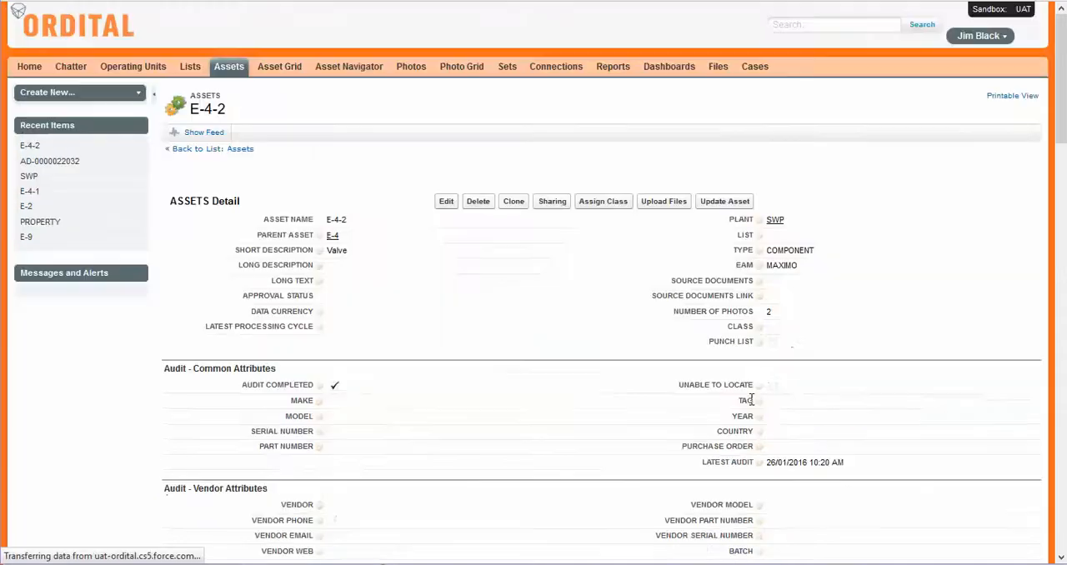
{"action": "left_click", "coordinate": [725, 201]}
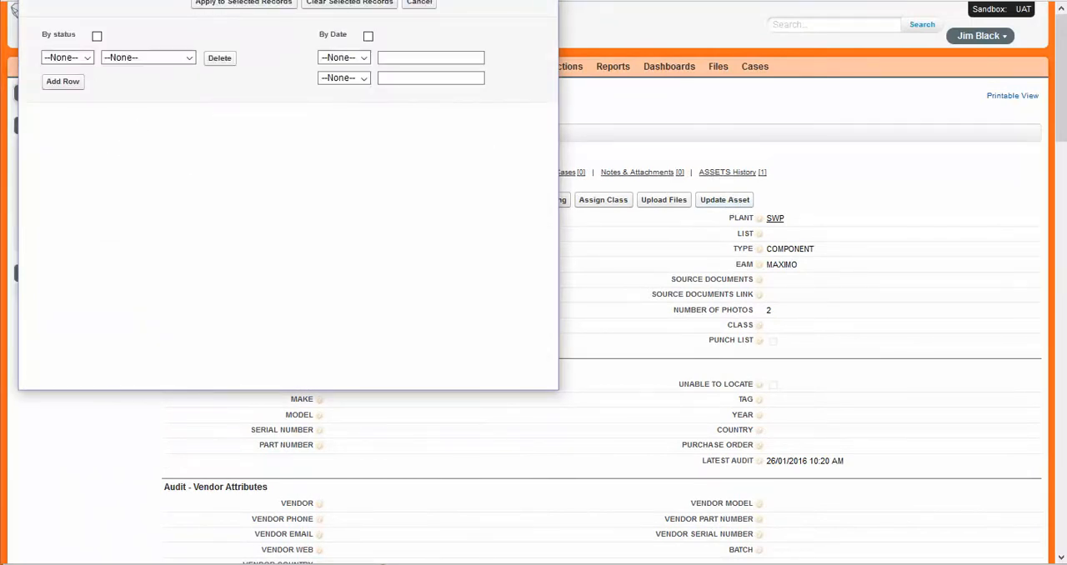
{"action": "left_click_drag", "start_coordinate": [269, 0], "coordinate": [306, 74]}
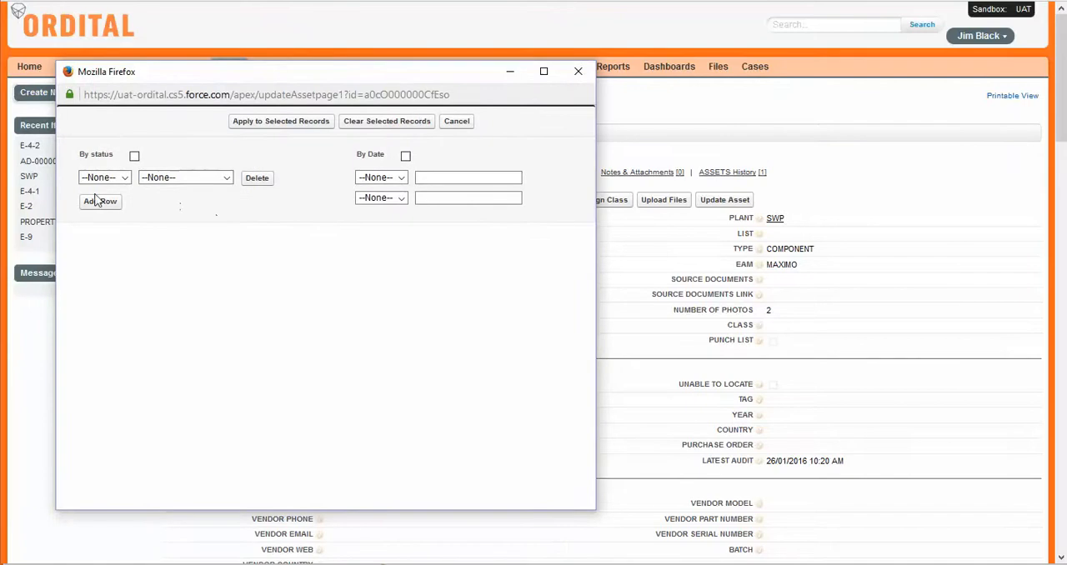
{"action": "left_click", "coordinate": [288, 123]}
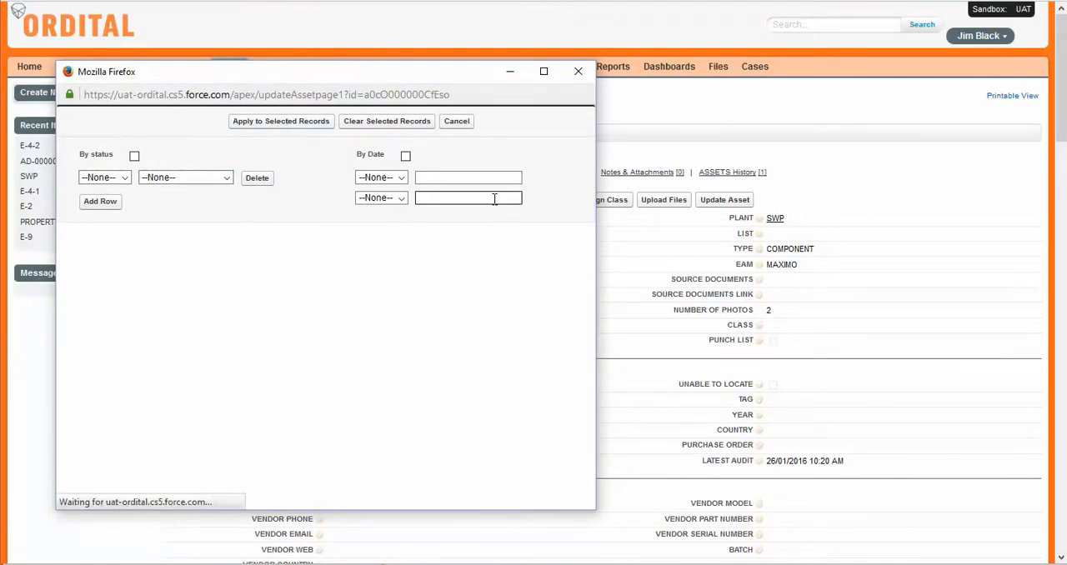
{"action": "left_click", "coordinate": [576, 70]}
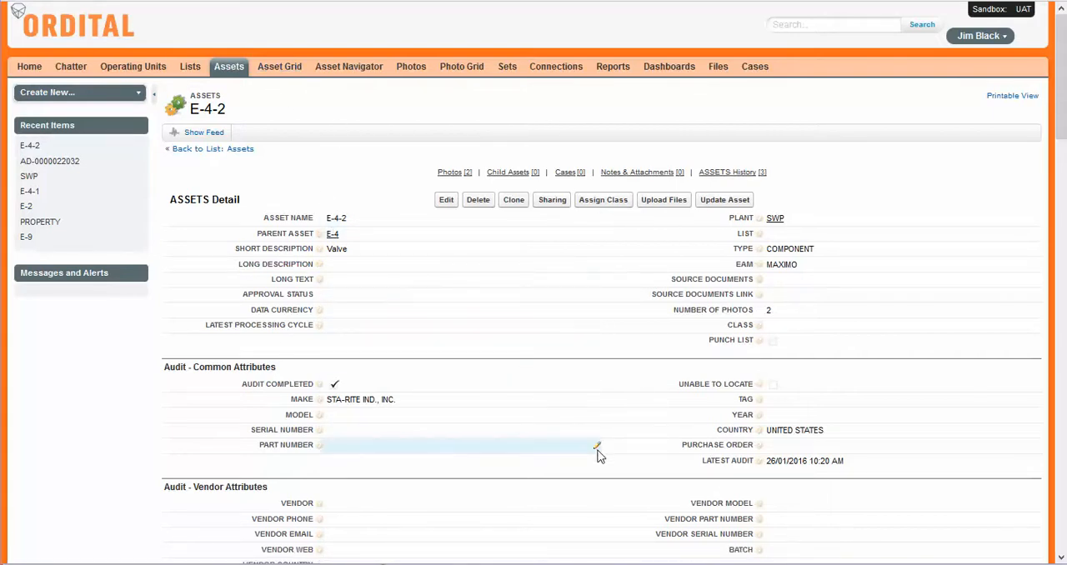
Step: Look over asset E-4-2's attributes, characteristics and related photos
{"action": "scroll", "coordinate": [583, 420], "scroll_direction": "down", "scroll_amount": 3}
{"action": "scroll", "coordinate": [521, 430], "scroll_direction": "down", "scroll_amount": 10}
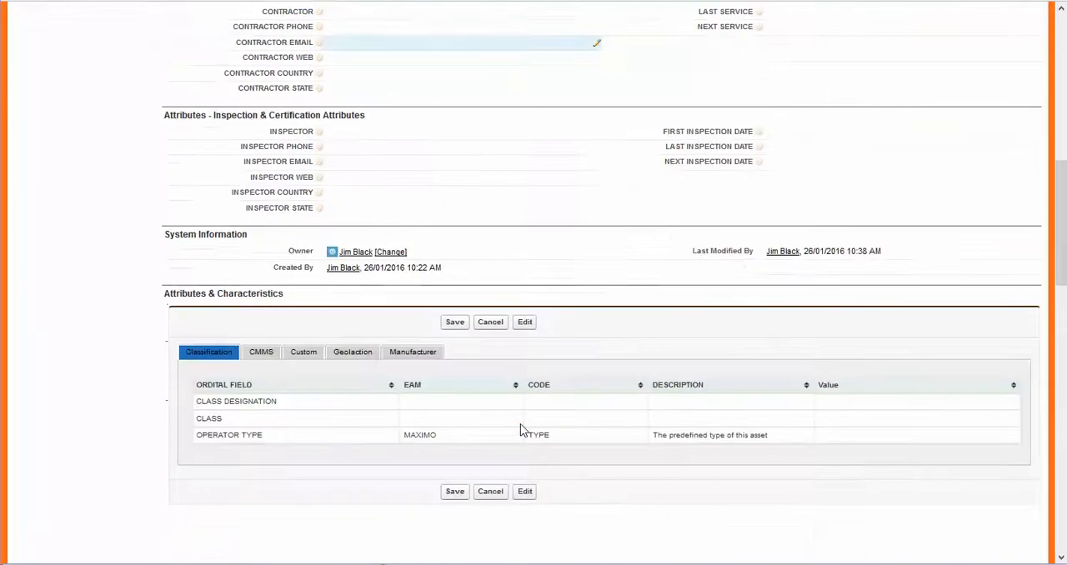
{"action": "scroll", "coordinate": [520, 431], "scroll_direction": "down", "scroll_amount": 5}
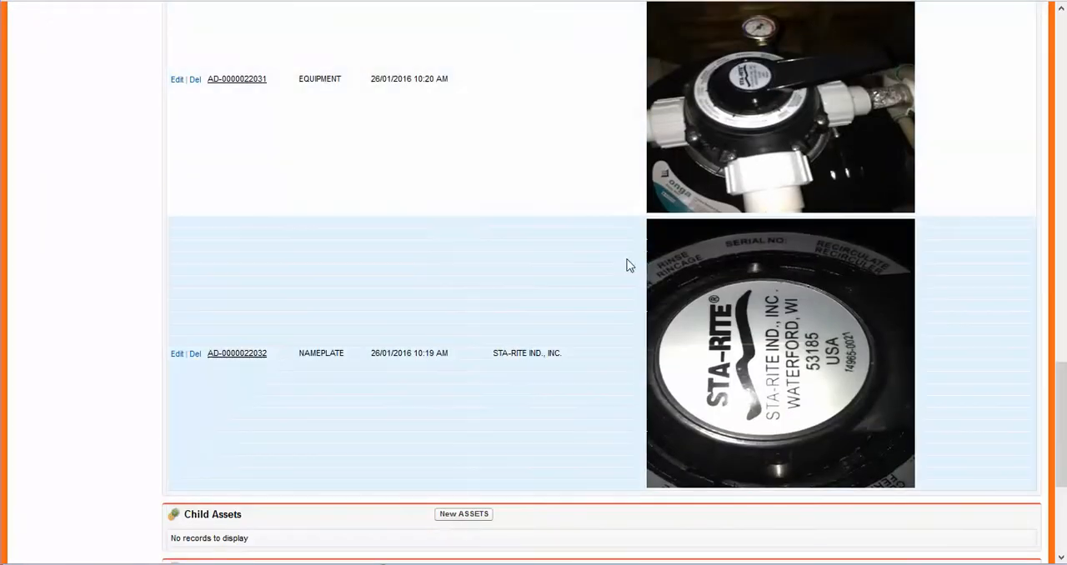
{"action": "scroll", "coordinate": [163, 306], "scroll_direction": "up", "scroll_amount": 8}
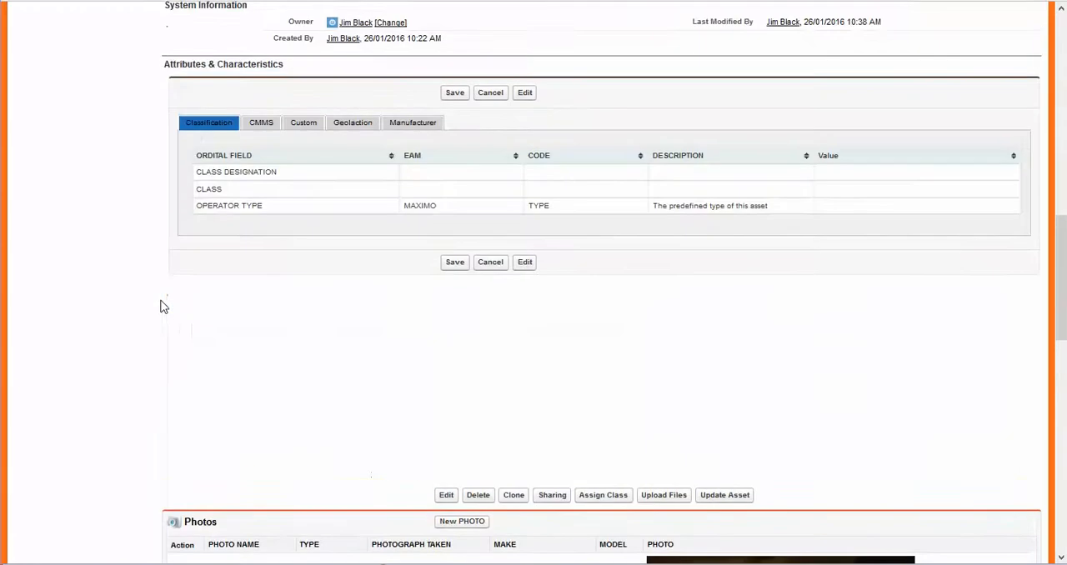
{"action": "scroll", "coordinate": [163, 306], "scroll_direction": "down", "scroll_amount": 10}
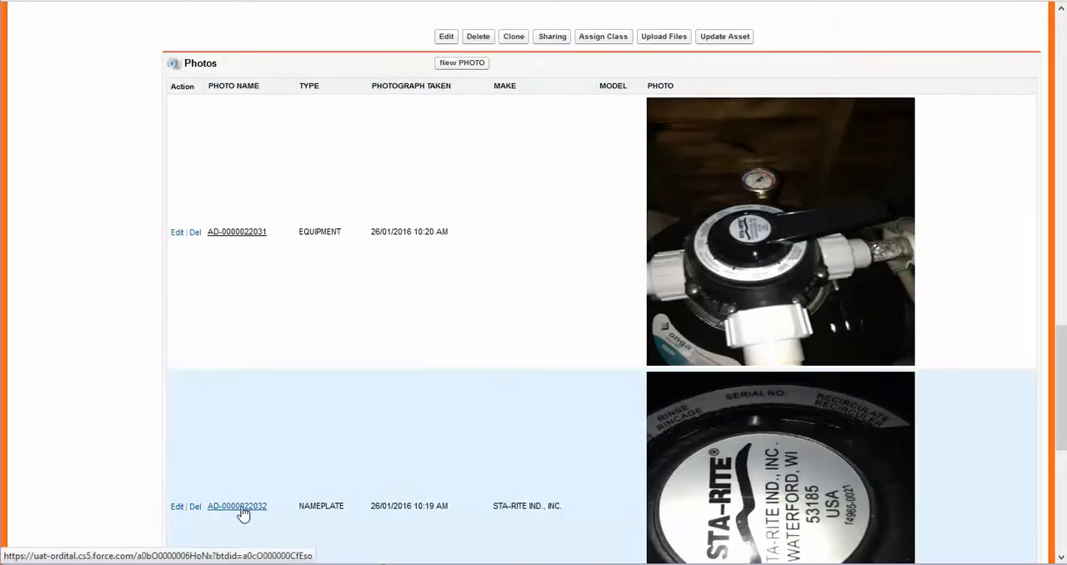
{"action": "left_click", "coordinate": [240, 507]}
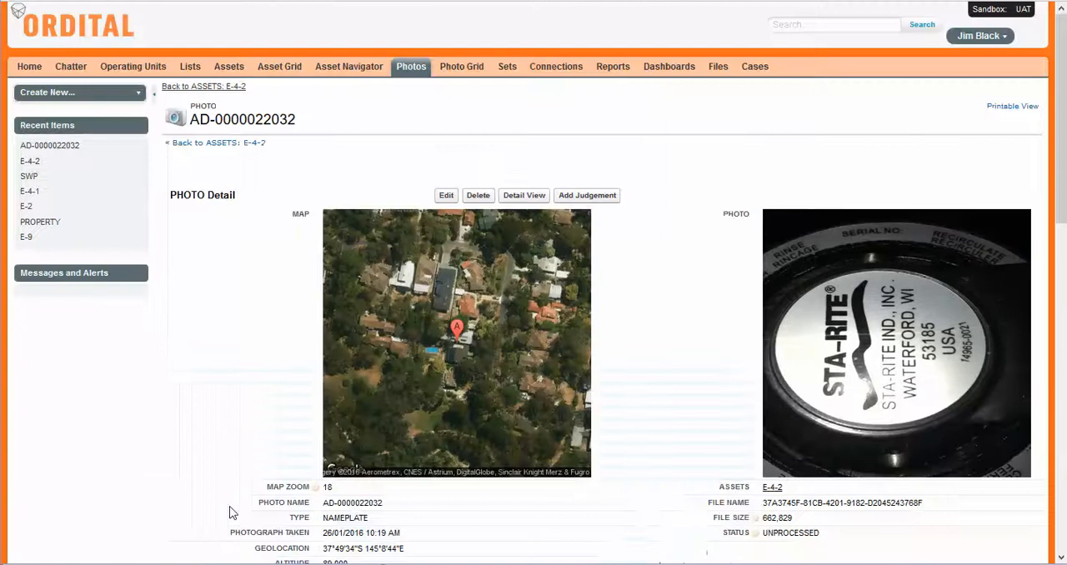
{"action": "left_click", "coordinate": [534, 198]}
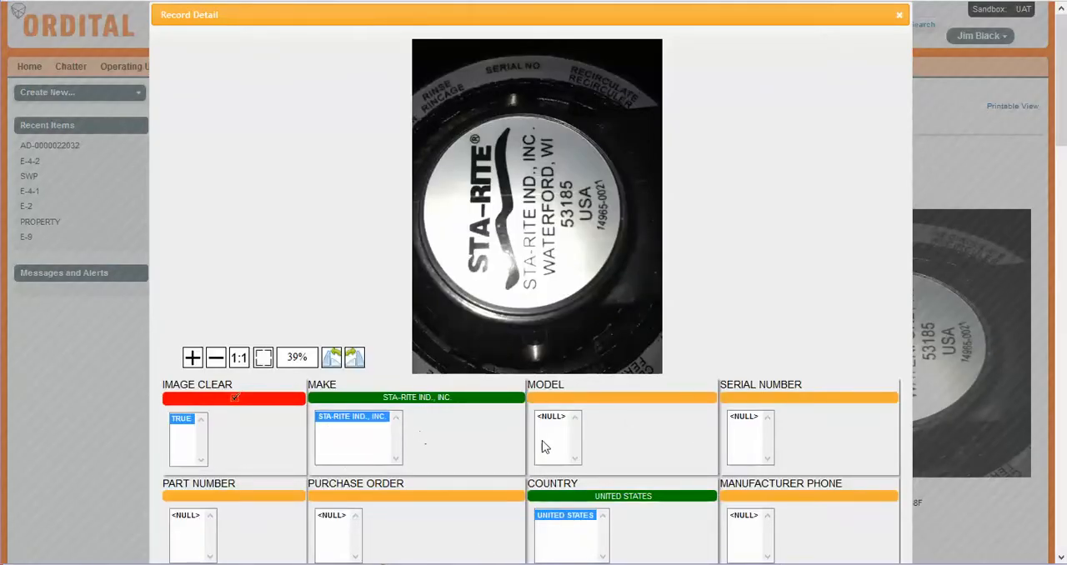
{"action": "left_click", "coordinate": [900, 15]}
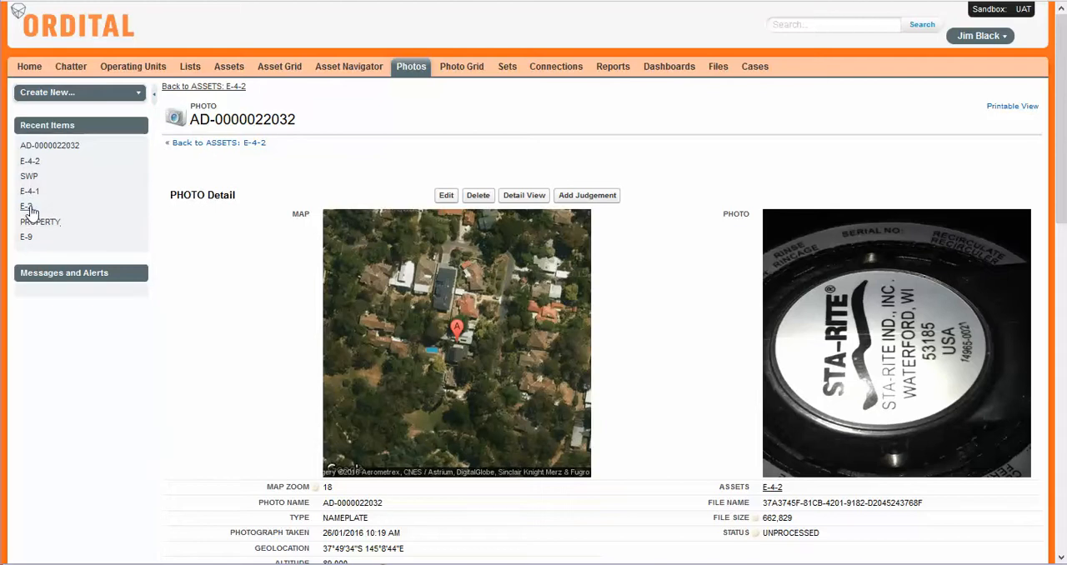
Step: Open the recently viewed asset E-2 and look over its details and common audit attributes
{"action": "mouse_move", "coordinate": [29, 217]}
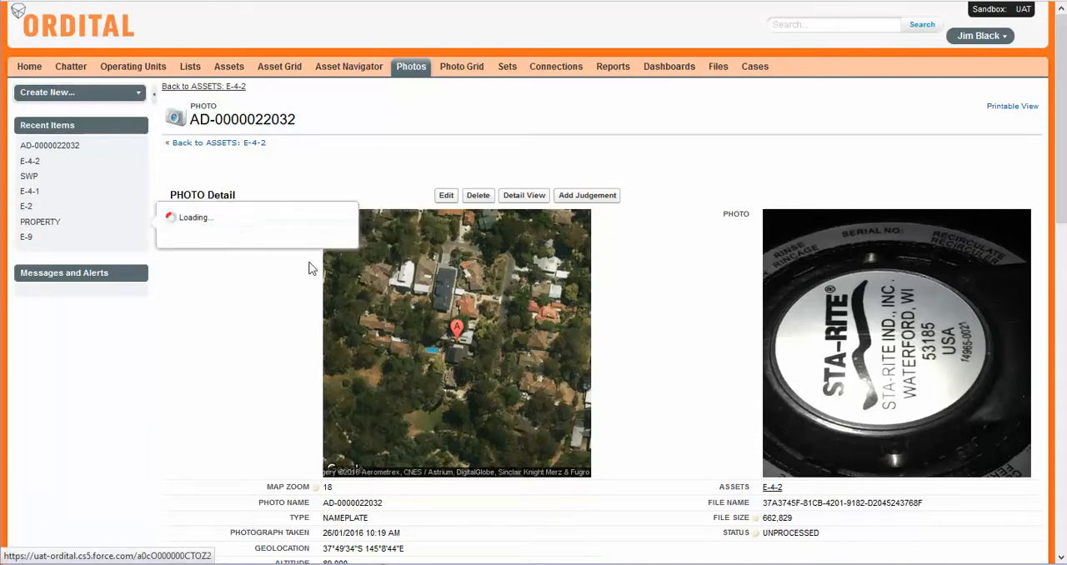
{"action": "left_click", "coordinate": [27, 210]}
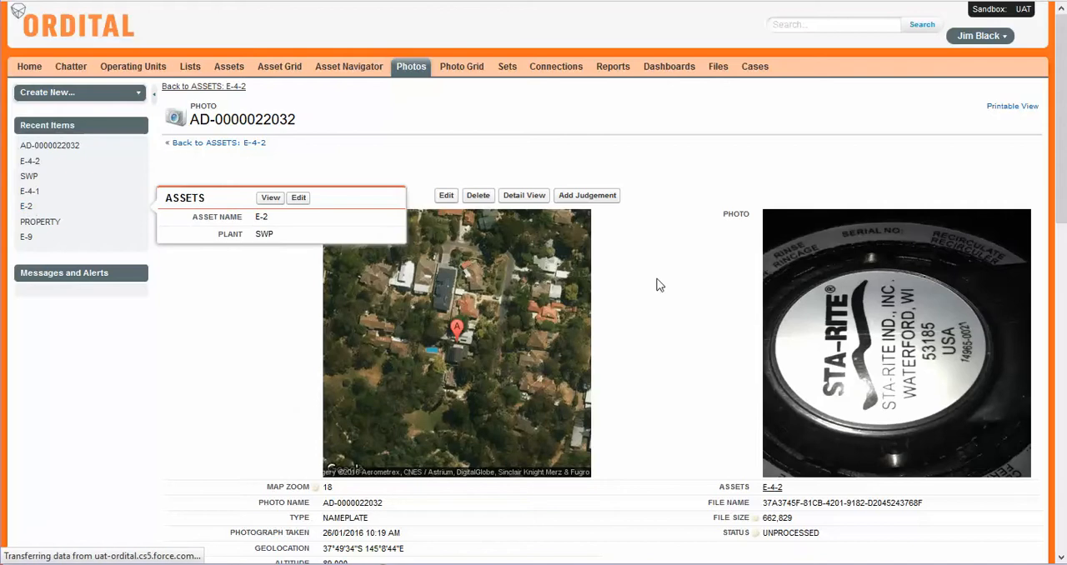
{"action": "scroll", "coordinate": [465, 285], "scroll_direction": "down", "scroll_amount": 7}
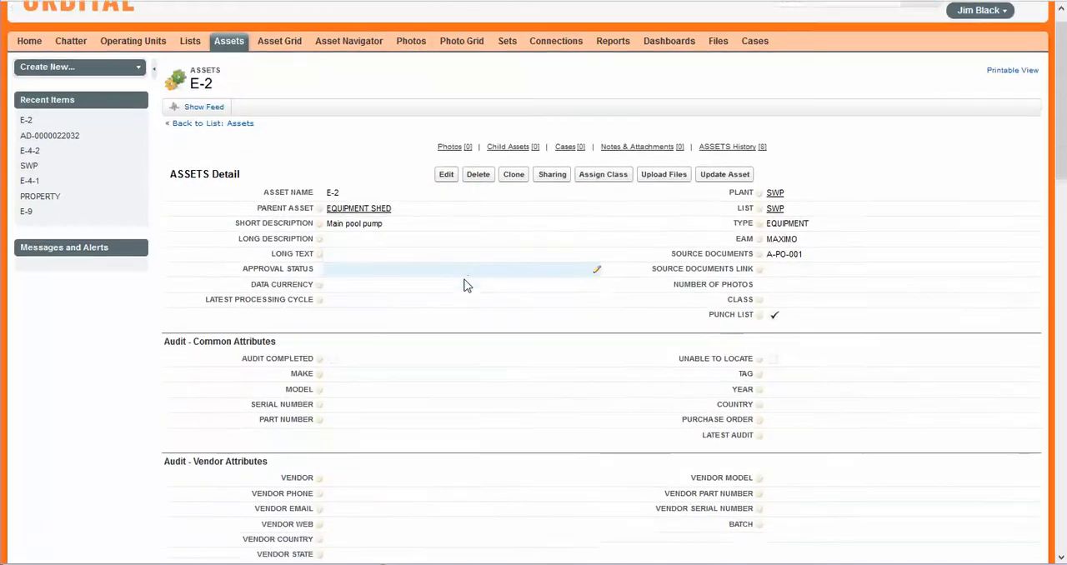
{"action": "scroll", "coordinate": [465, 285], "scroll_direction": "up", "scroll_amount": 10}
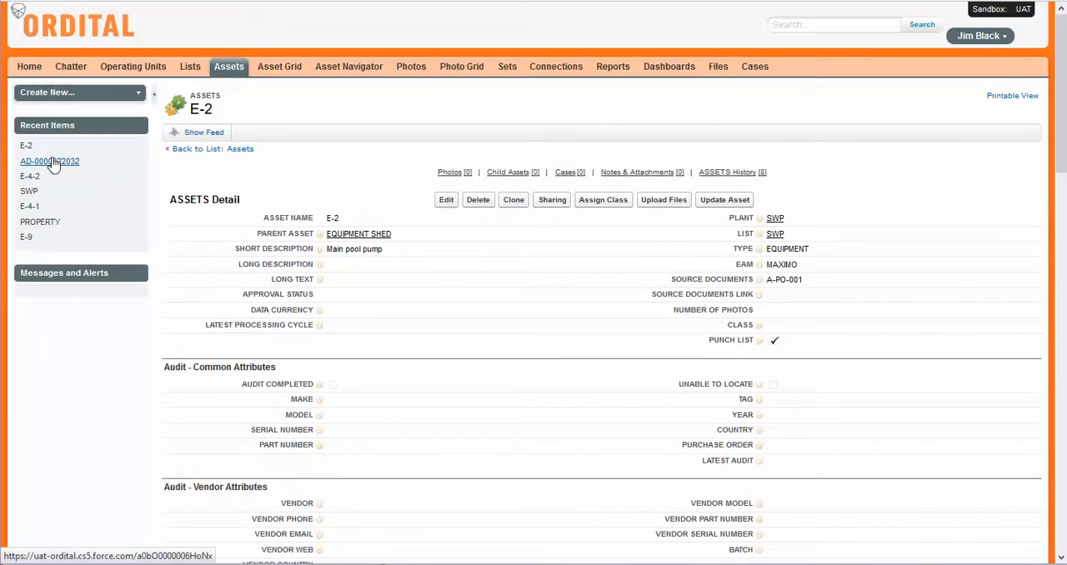
{"action": "left_click", "coordinate": [52, 160]}
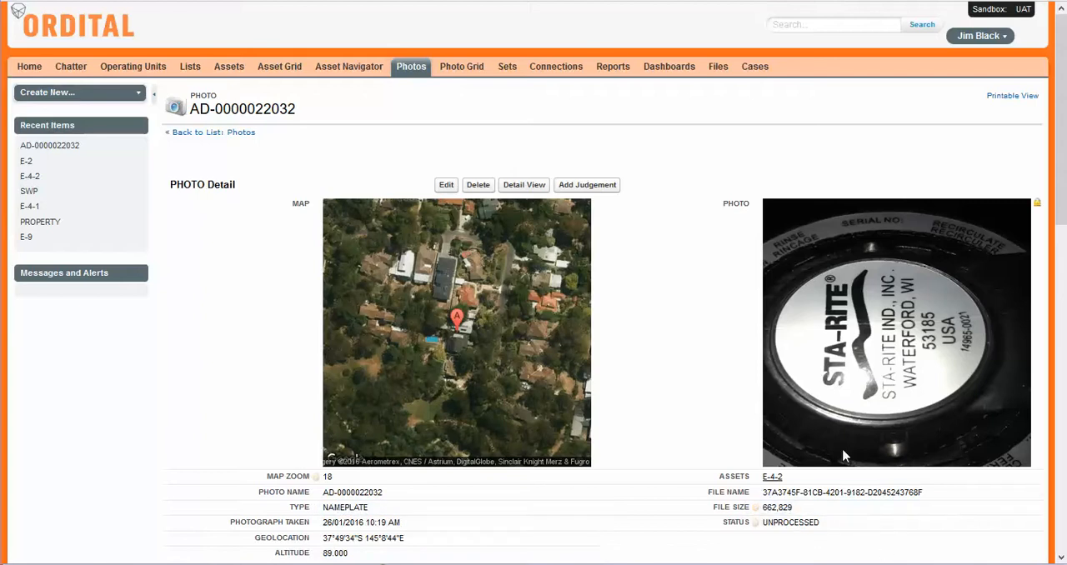
{"action": "scroll", "coordinate": [821, 494], "scroll_direction": "down", "scroll_amount": 5}
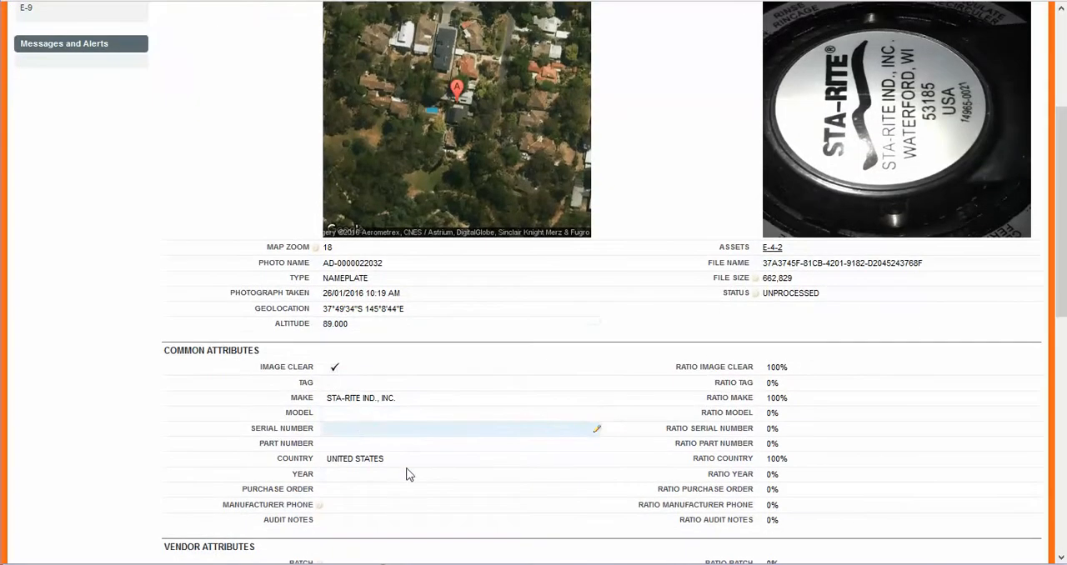
{"action": "scroll", "coordinate": [750, 284], "scroll_direction": "up", "scroll_amount": 5}
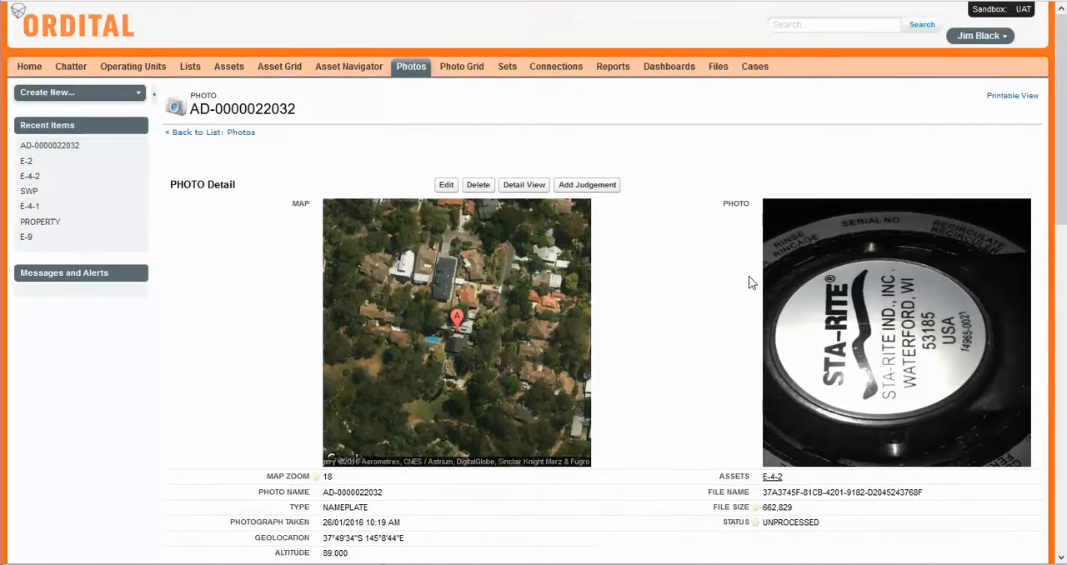